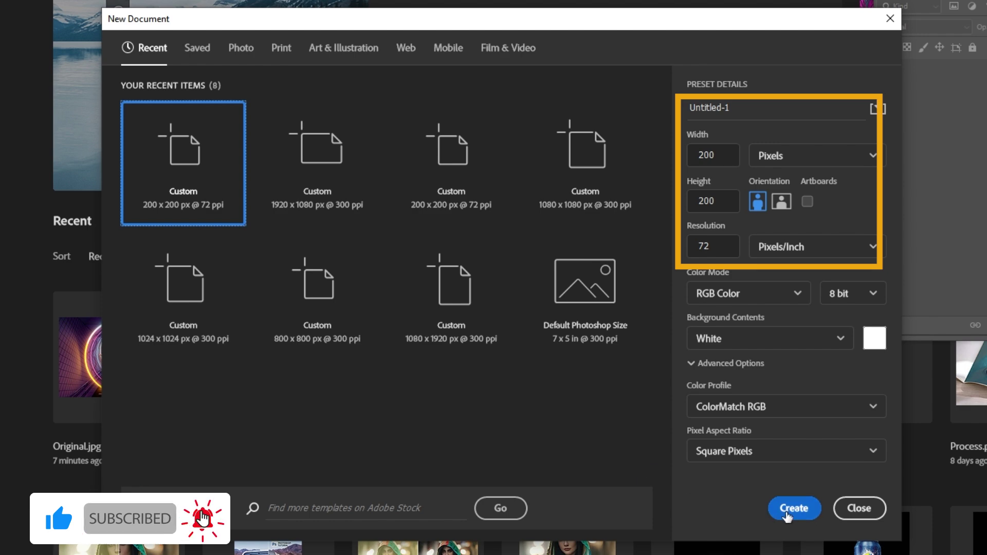
Create the 200 × 200 px document, zoom in on it, and select the whole canvas.
left_click(788, 510)
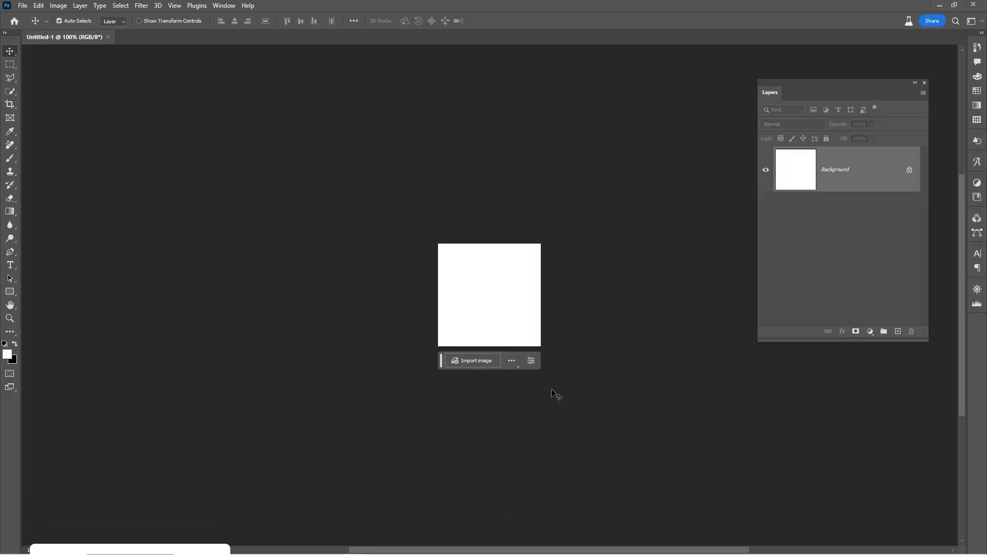
left_click_drag(501, 309, 554, 325)
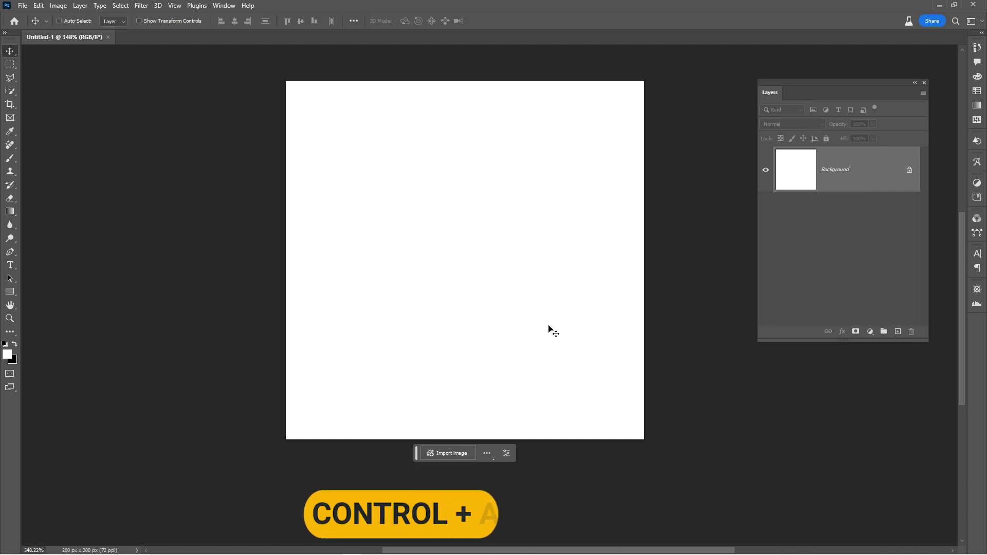
key("ctrl+a")
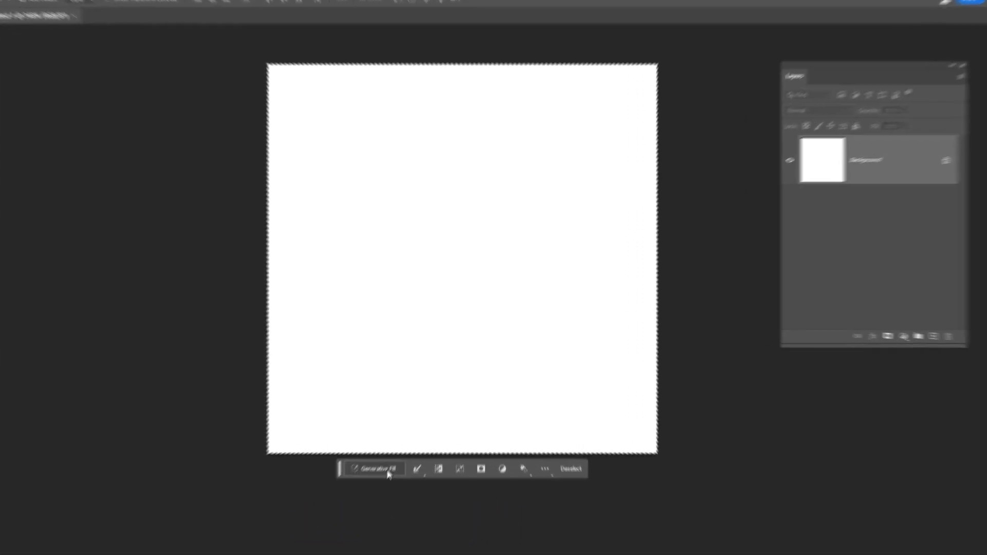
Generate a 'Cloud' image with Generative Fill and browse its variations.
left_click(388, 472)
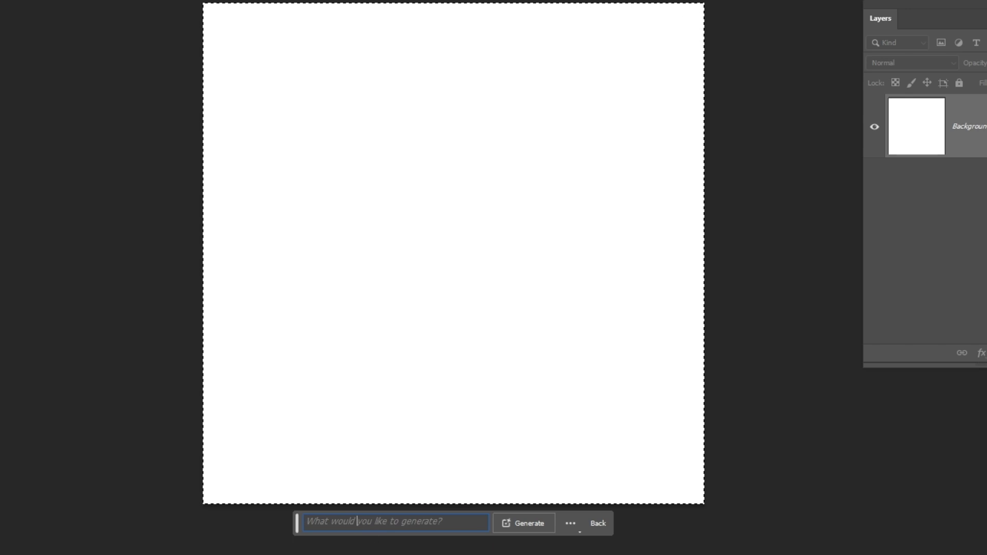
type("Cloud")
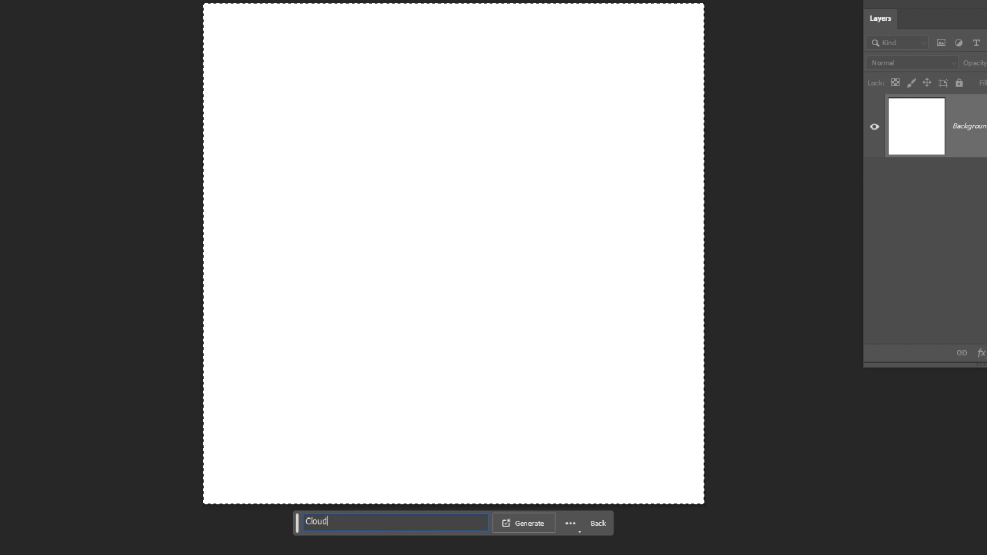
left_click(520, 522)
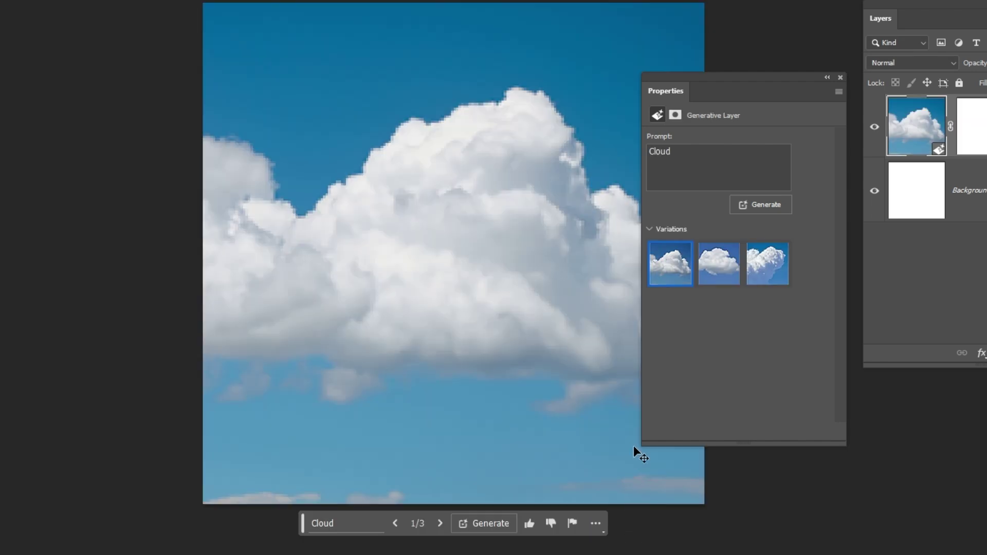
left_click(440, 522)
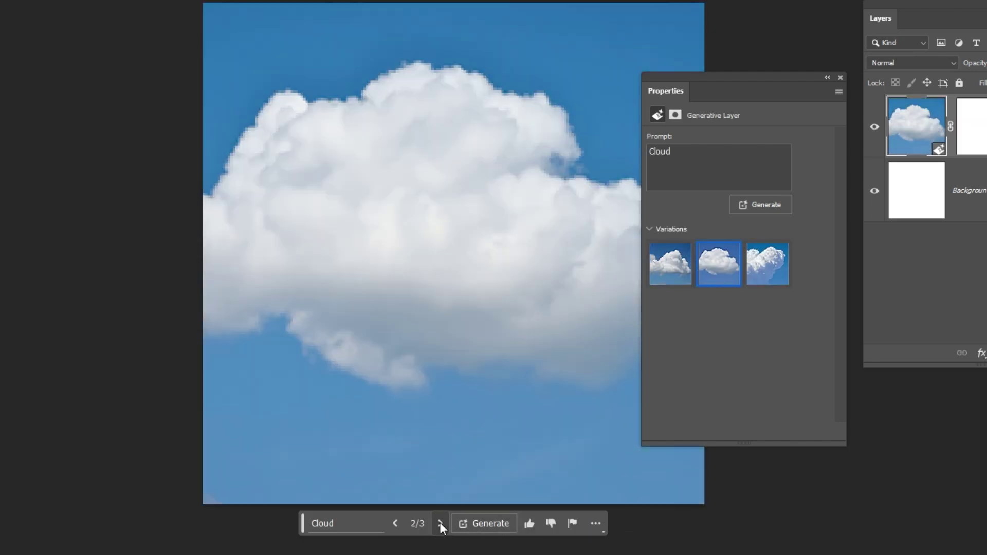
left_click_drag(465, 388, 382, 386)
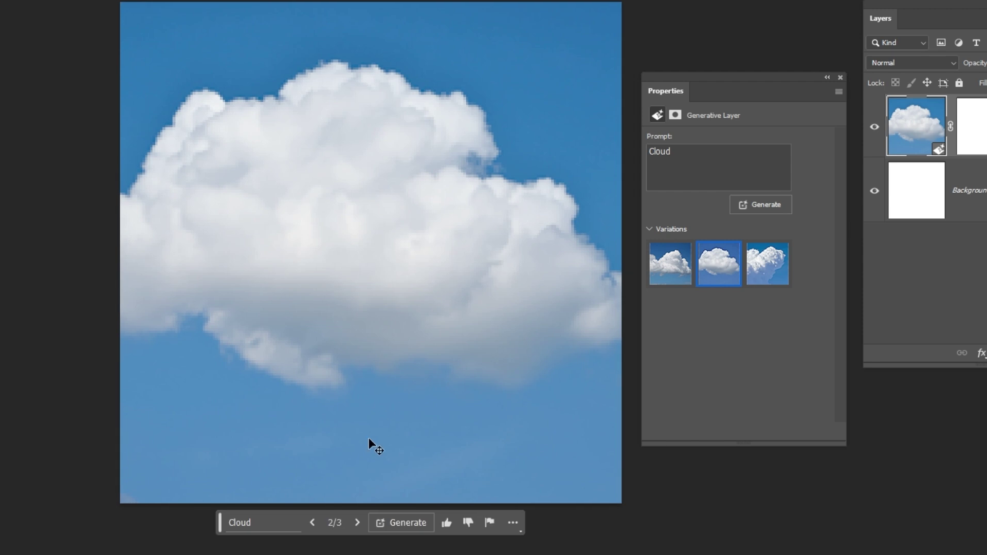
left_click(355, 522)
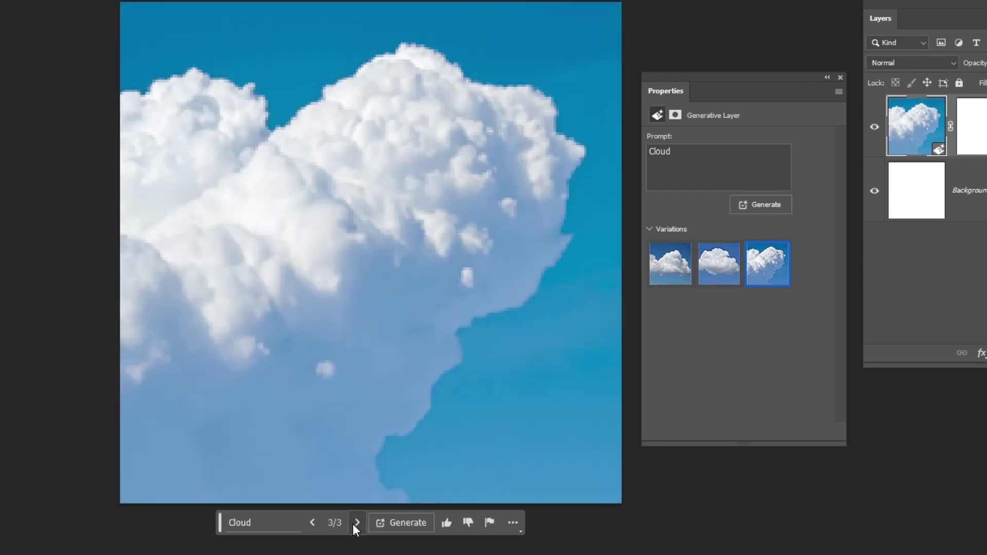
left_click(388, 516)
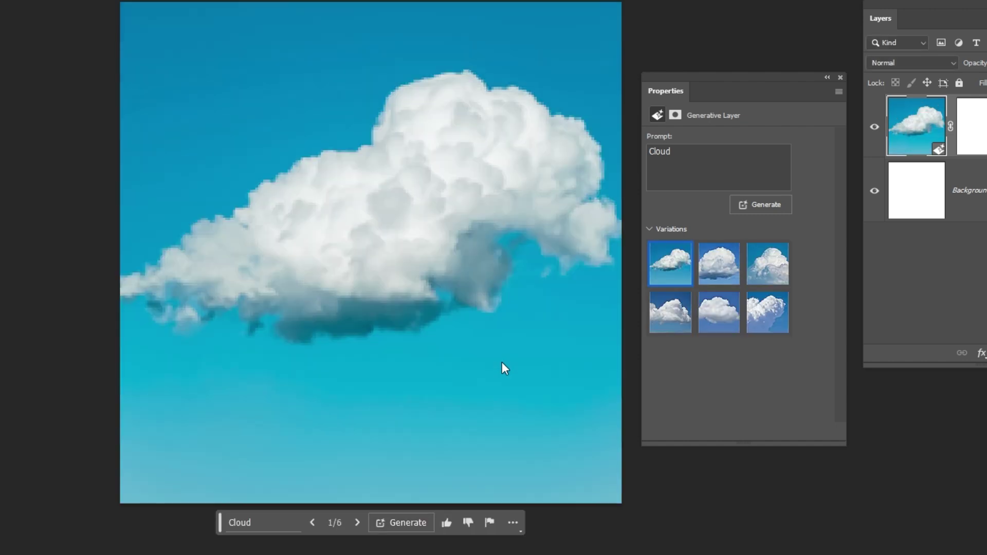
left_click(354, 526)
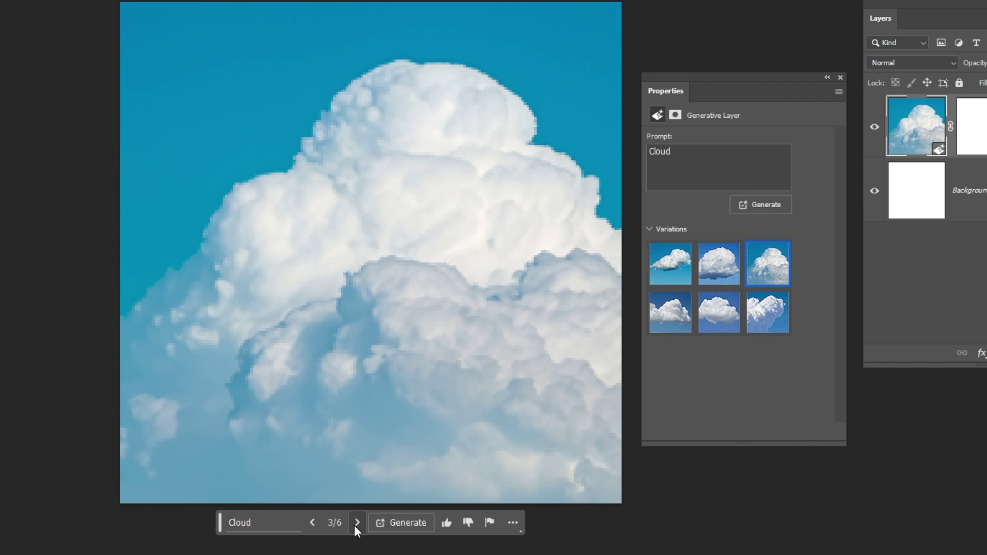
Choose the fifth cloud variation and rasterize the Cloud layer.
left_click(708, 321)
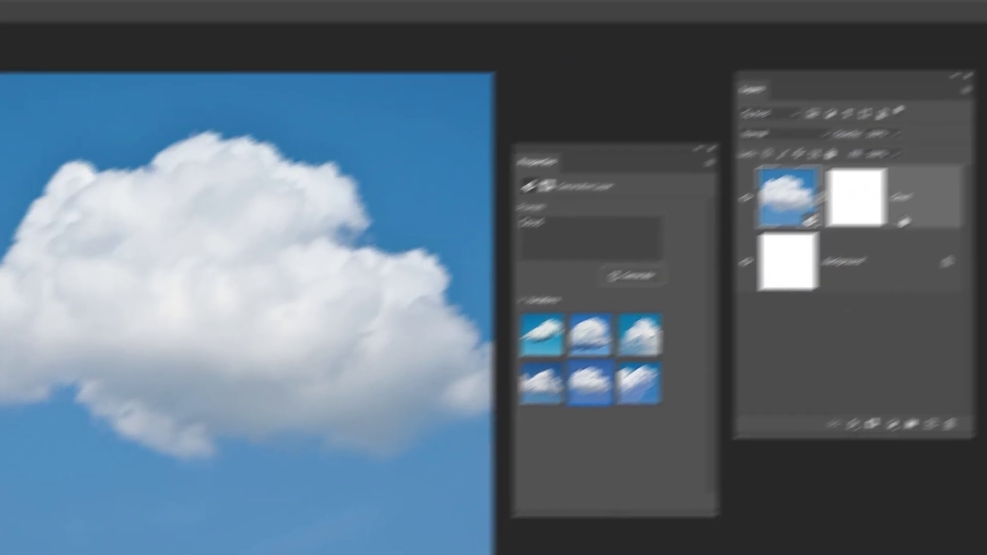
right_click(829, 252)
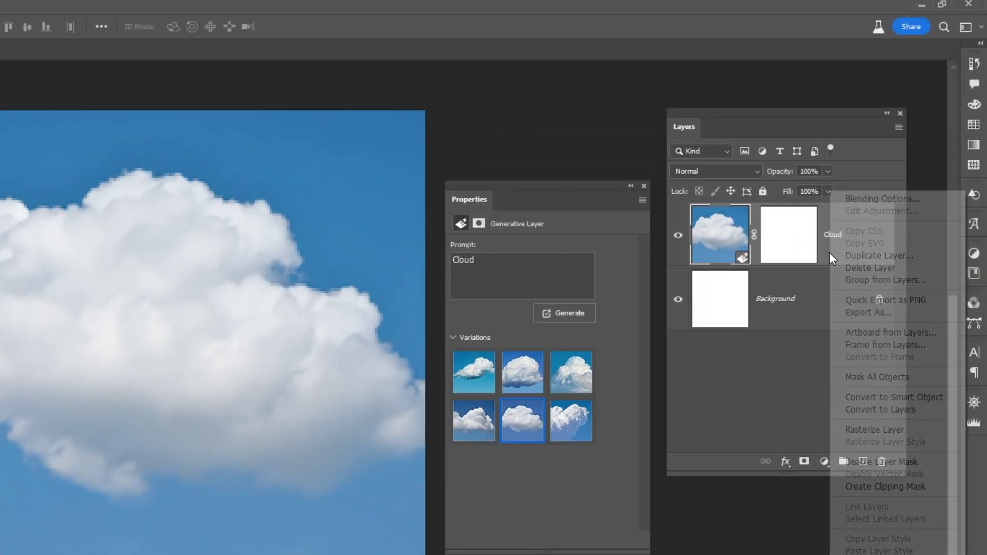
left_click(843, 429)
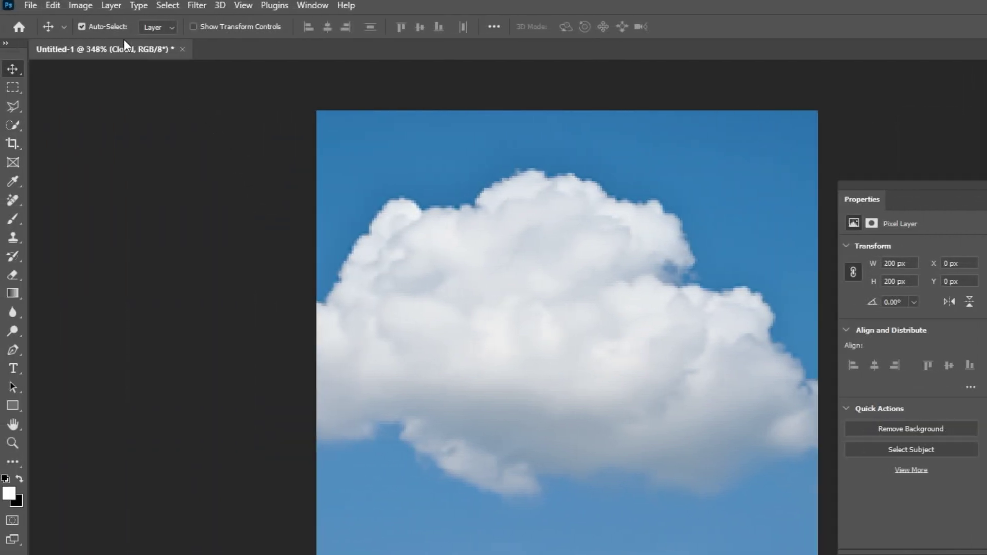
Desaturate the cloud image, then invert it into a dark cloud on light grey.
left_click(77, 9)
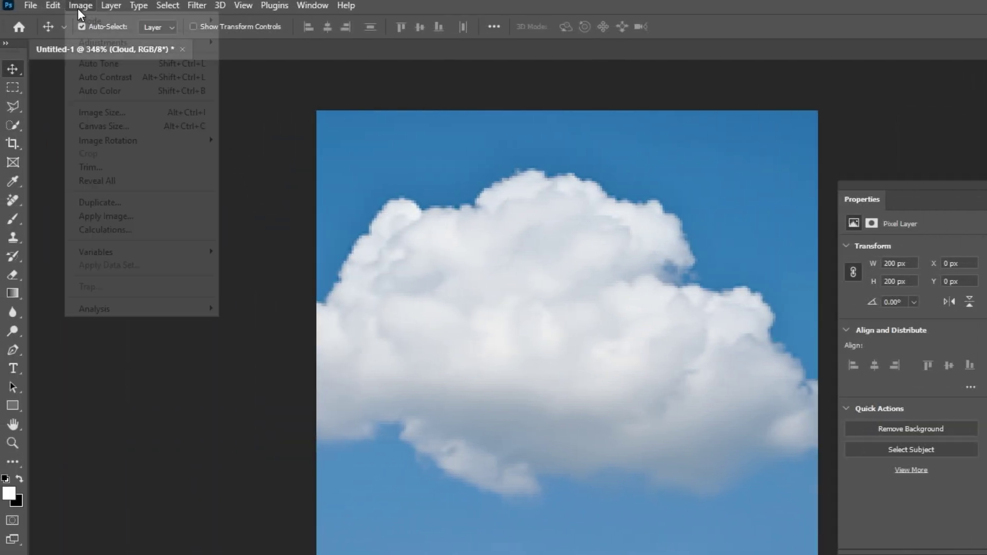
mouse_move(140, 43)
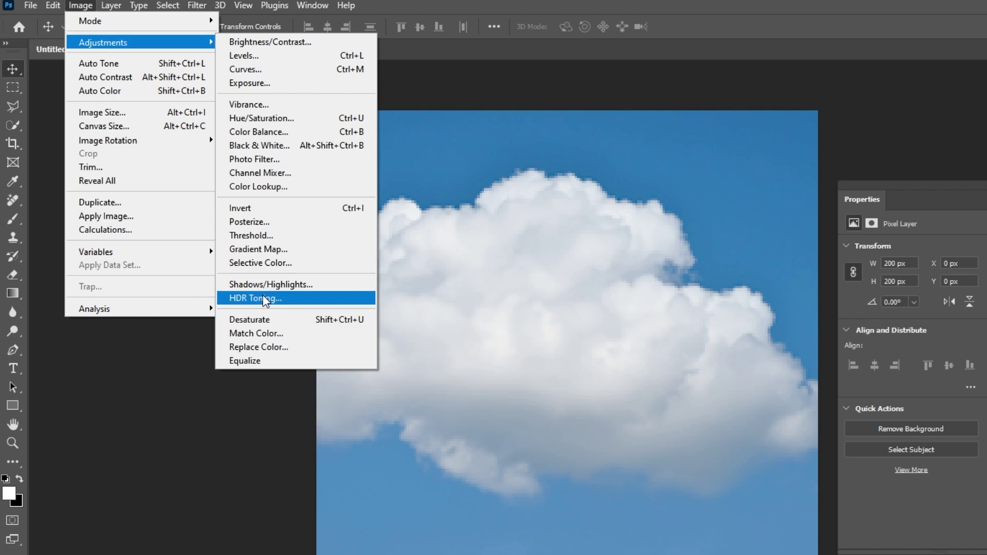
left_click(262, 320)
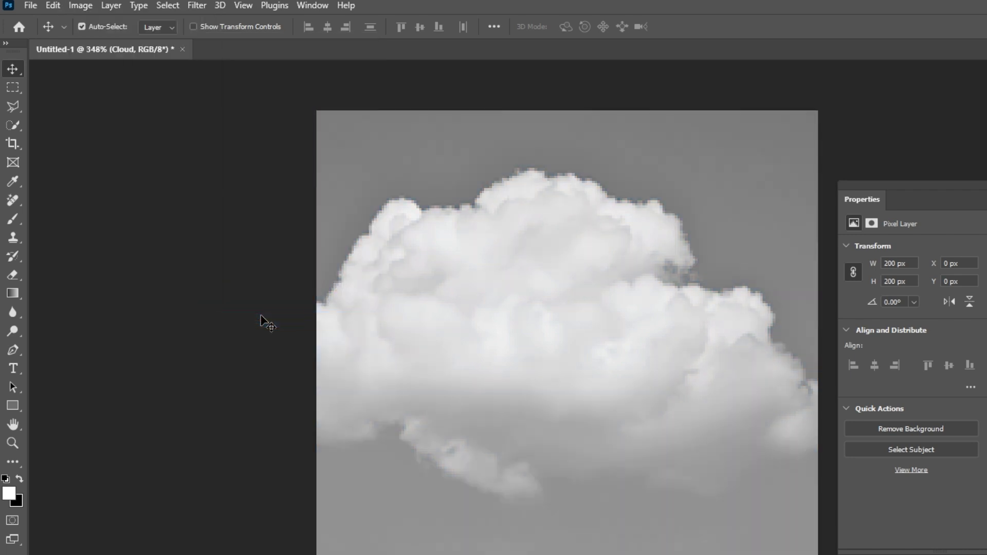
left_click(85, 6)
mouse_move(139, 43)
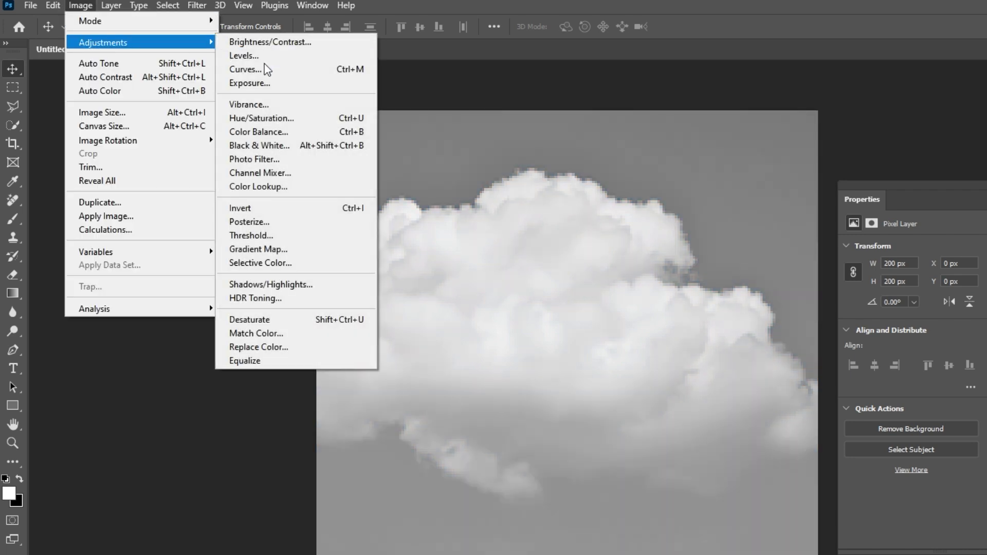
left_click(236, 208)
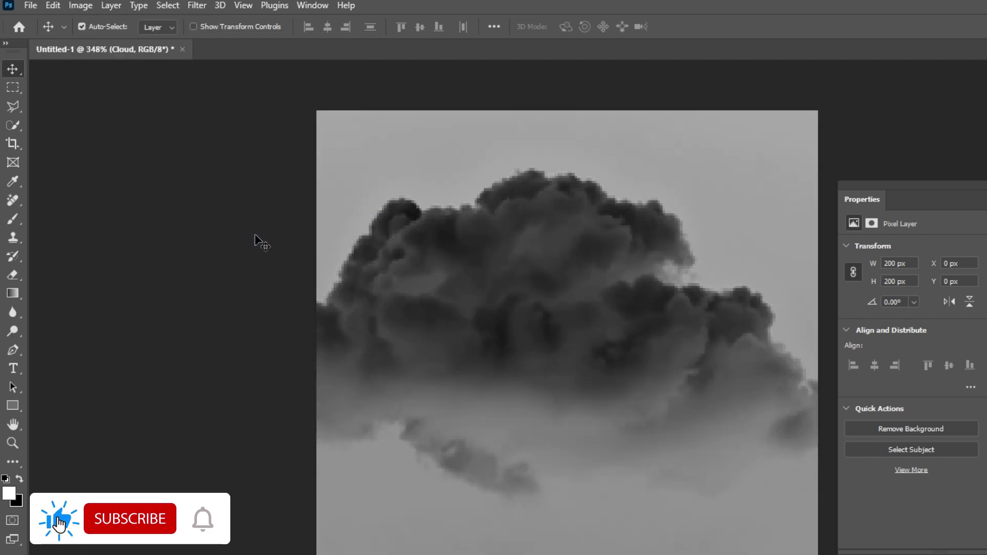
left_click(77, 6)
mouse_move(139, 43)
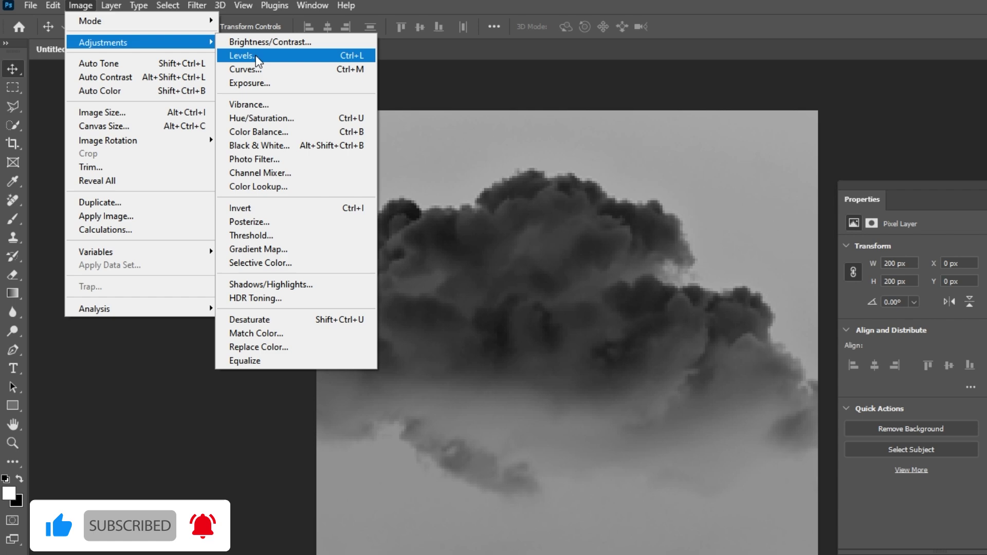
Apply Levels with the white input point at 132 to whiten the sky.
left_click(256, 61)
left_click_drag(887, 323, 819, 322)
mouse_move(708, 321)
left_mouse_down()
mouse_move(787, 319)
mouse_move(755, 322)
left_mouse_up()
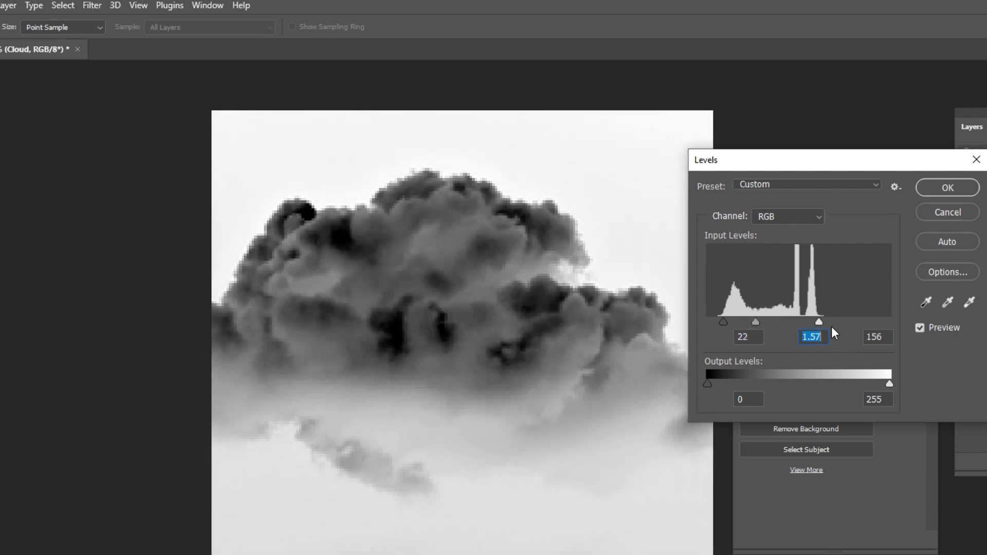
left_click_drag(821, 321, 802, 323)
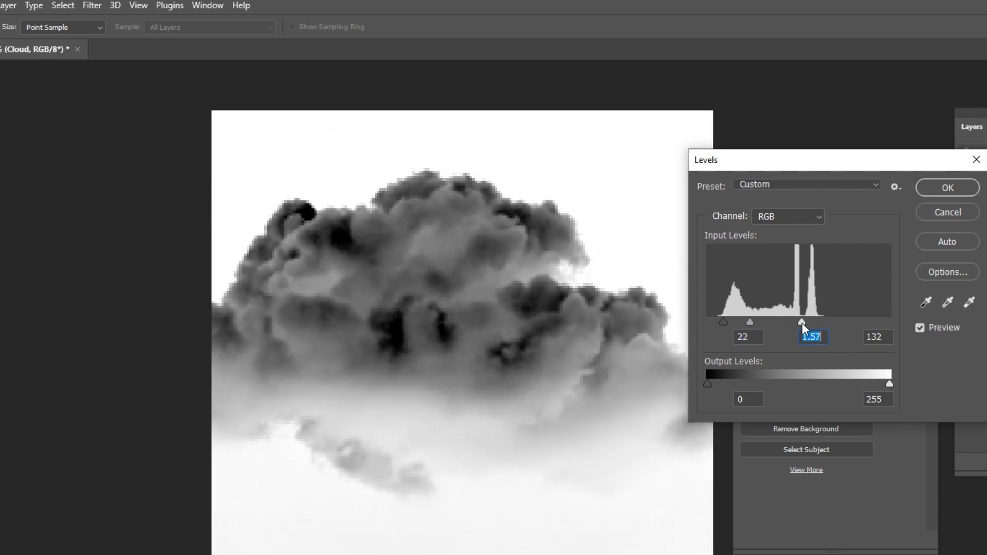
left_click(802, 323)
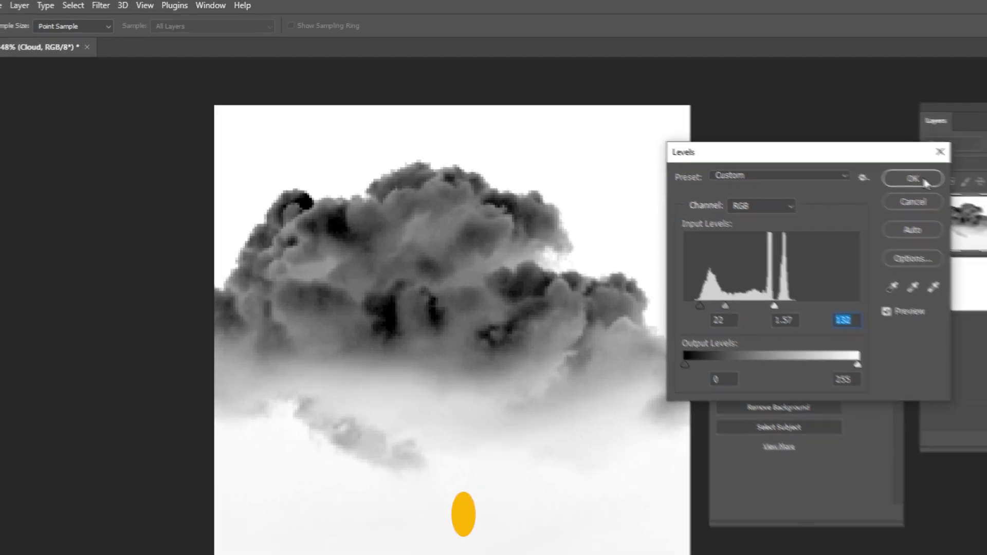
left_click(926, 182)
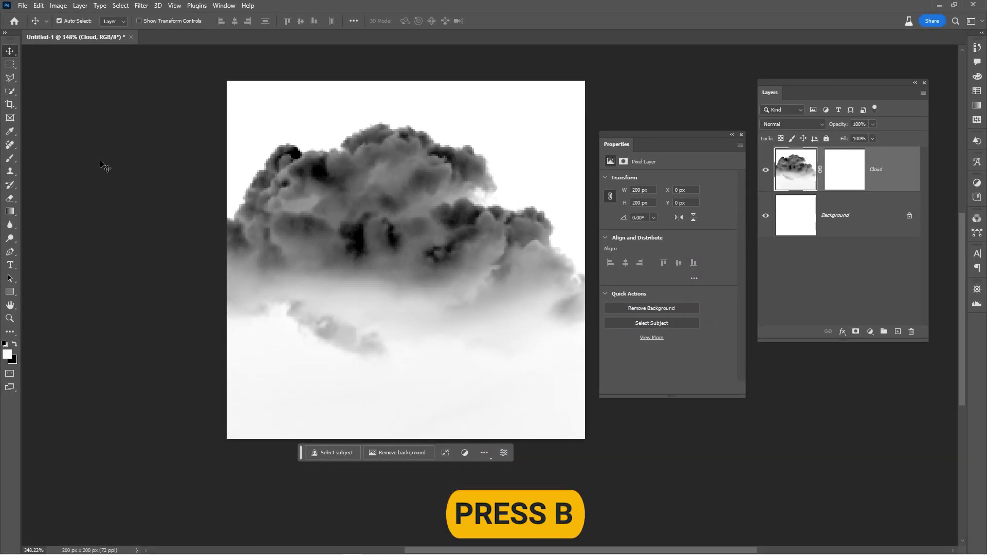
With a white brush at 100% opacity and flow, paint over the bottom grey wisps.
key("b")
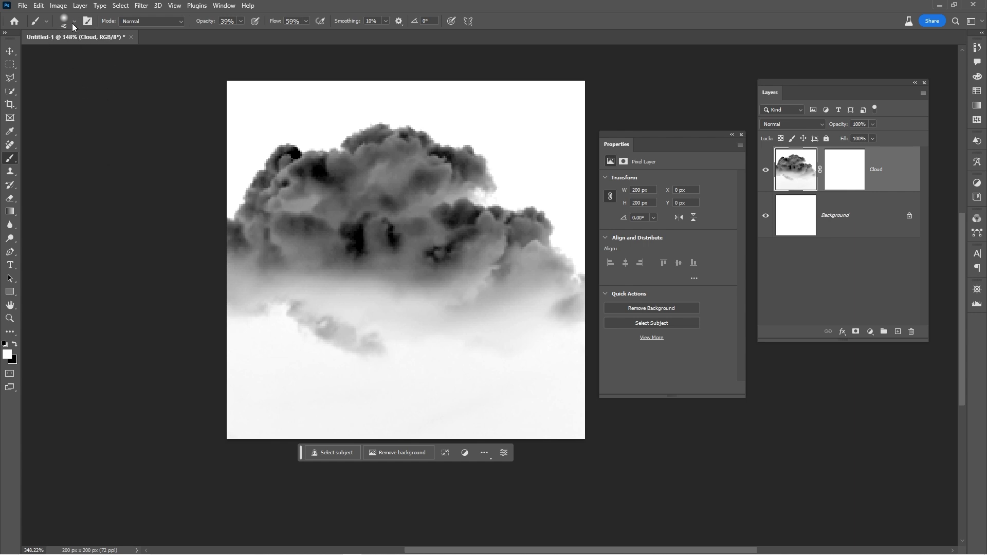
left_click(73, 23)
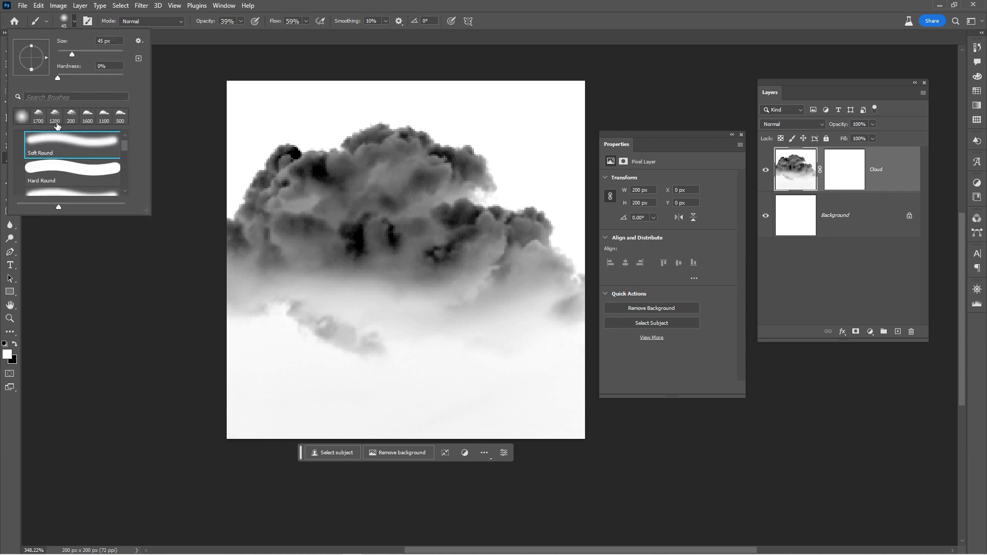
left_click(71, 23)
left_click(14, 339)
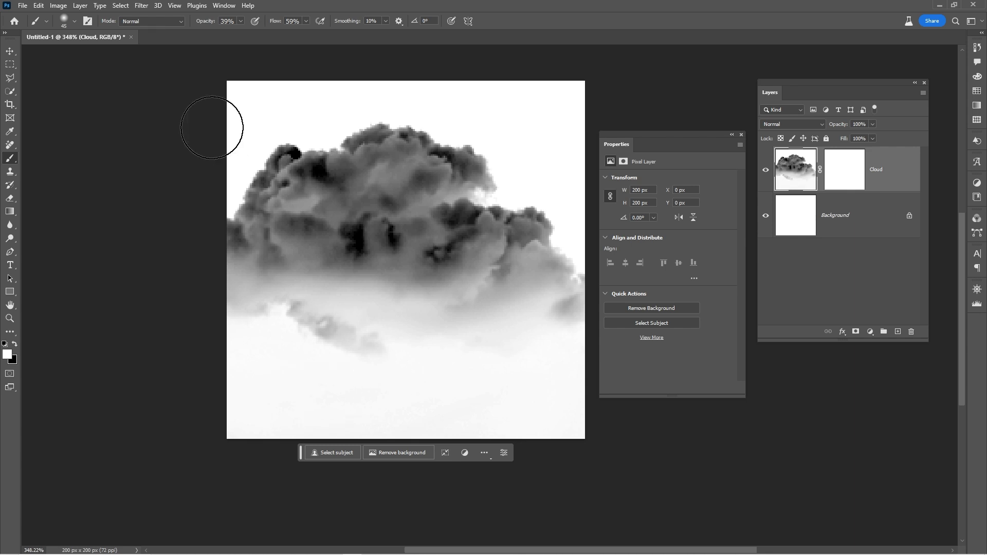
left_click(241, 20)
left_click_drag(241, 31, 292, 33)
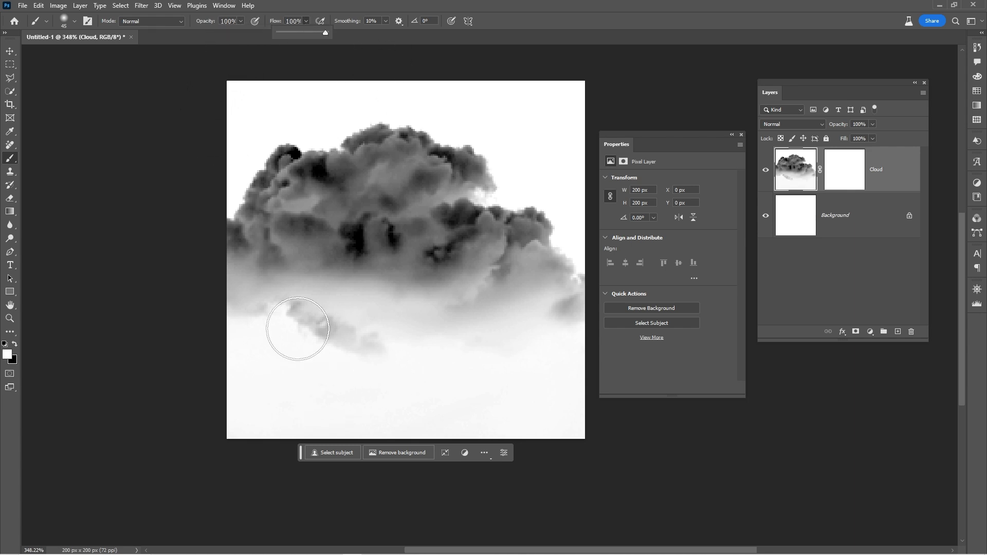
left_click(269, 399)
mouse_move(417, 374)
left_mouse_down()
mouse_move(262, 393)
mouse_move(514, 426)
left_mouse_up()
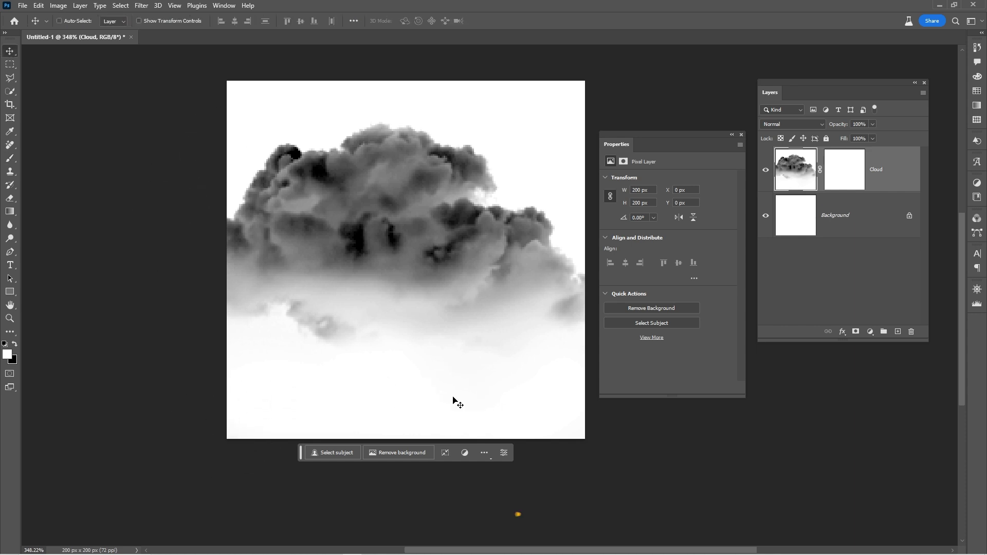
Scale the Cloud layer down to about 88% (176 px) and commit it.
key("ctrl+t")
left_click_drag(585, 260, 563, 260)
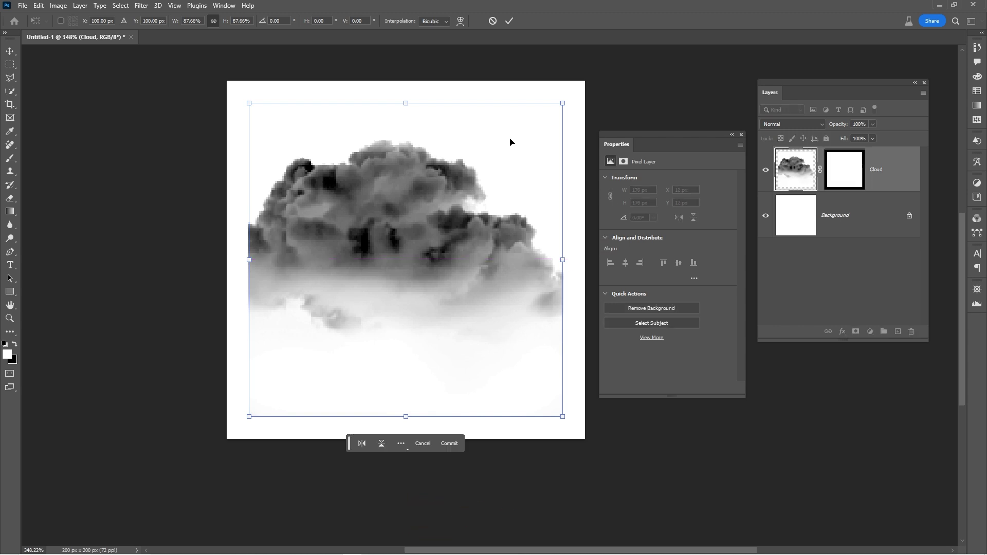
left_click(508, 27)
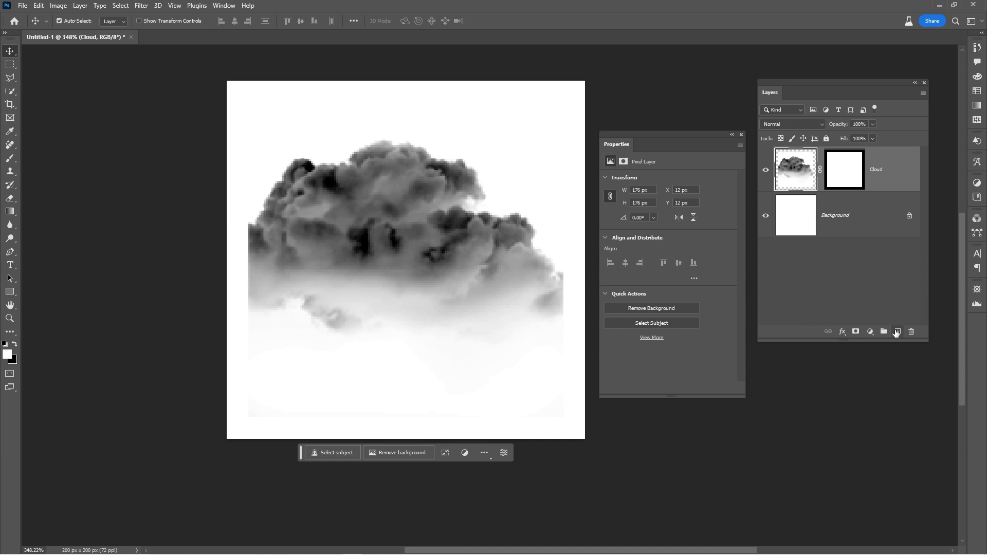
On a new Layer 1, paint white over the cloud's hard left and top edges.
left_click(899, 332)
key("b")
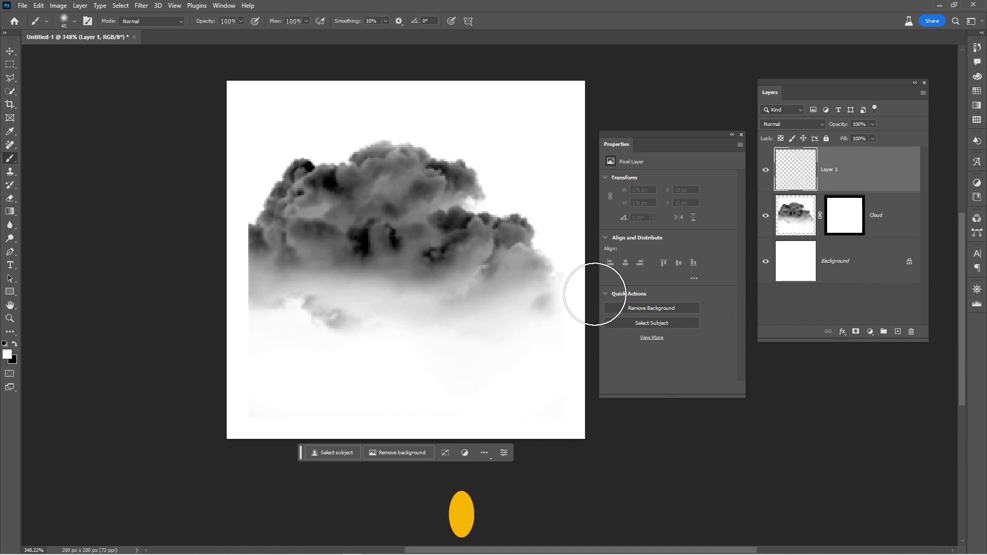
mouse_move(224, 325)
left_mouse_down()
mouse_move(216, 227)
mouse_move(224, 302)
left_mouse_up()
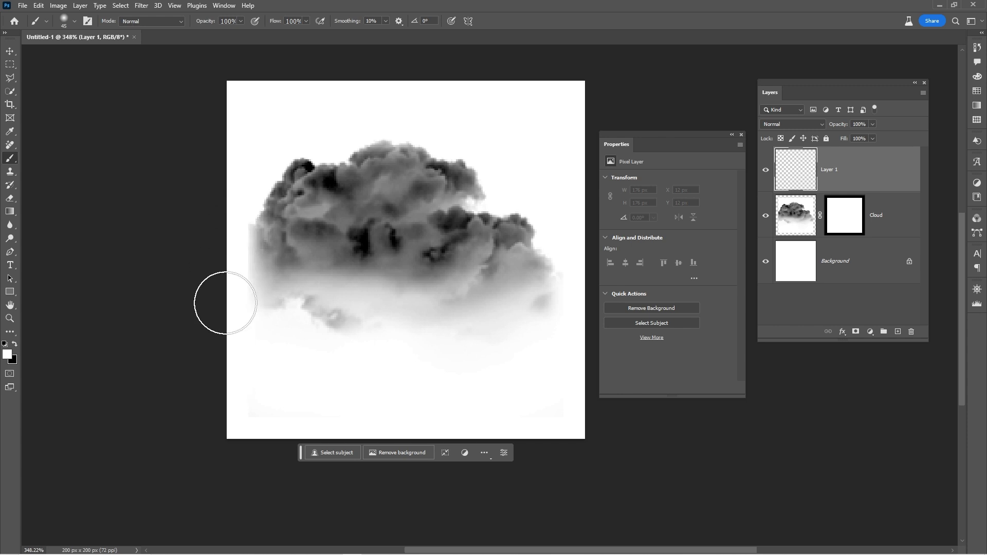
mouse_move(273, 139)
left_mouse_down()
mouse_move(441, 105)
mouse_move(533, 169)
left_mouse_up()
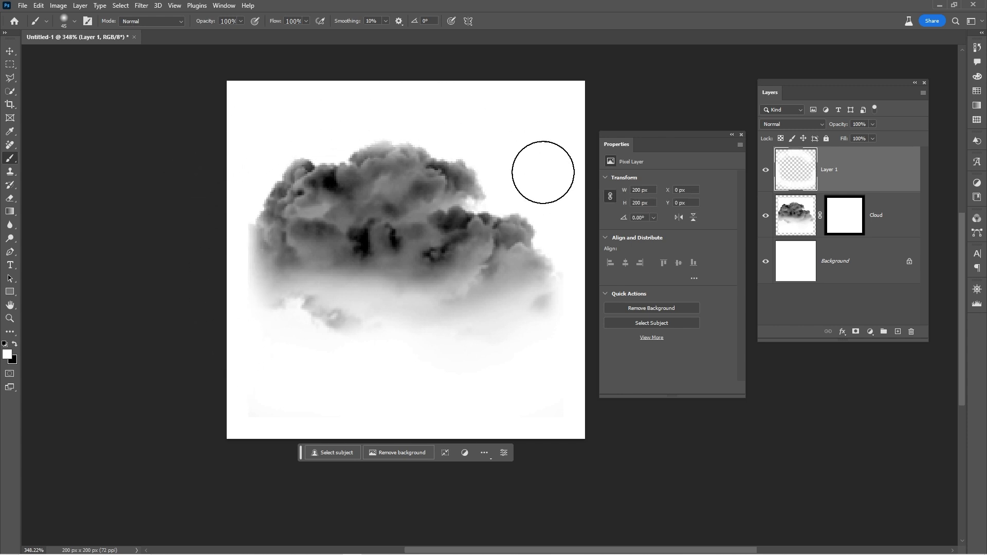
key("v")
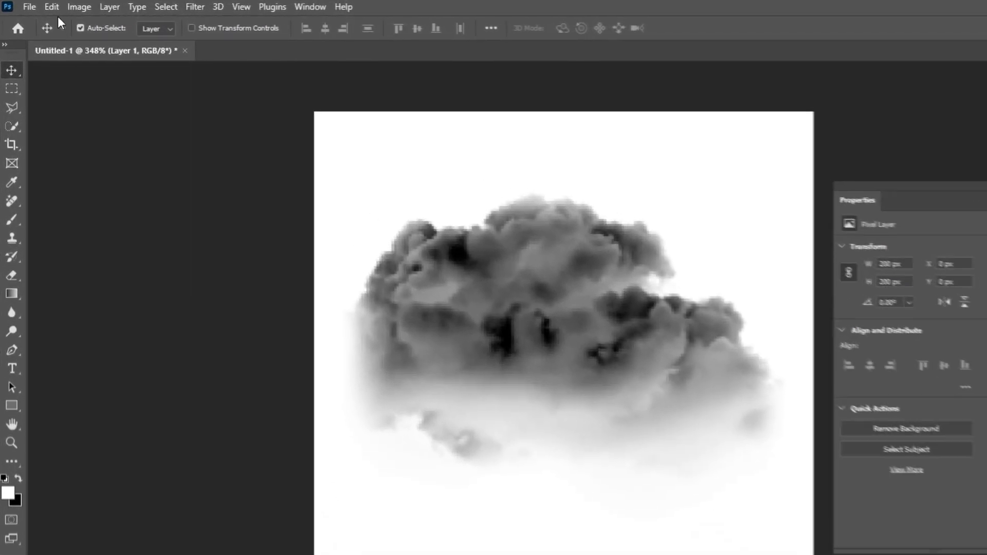
Define the canvas as a 176-px brush preset named SMOKE.
left_click(52, 7)
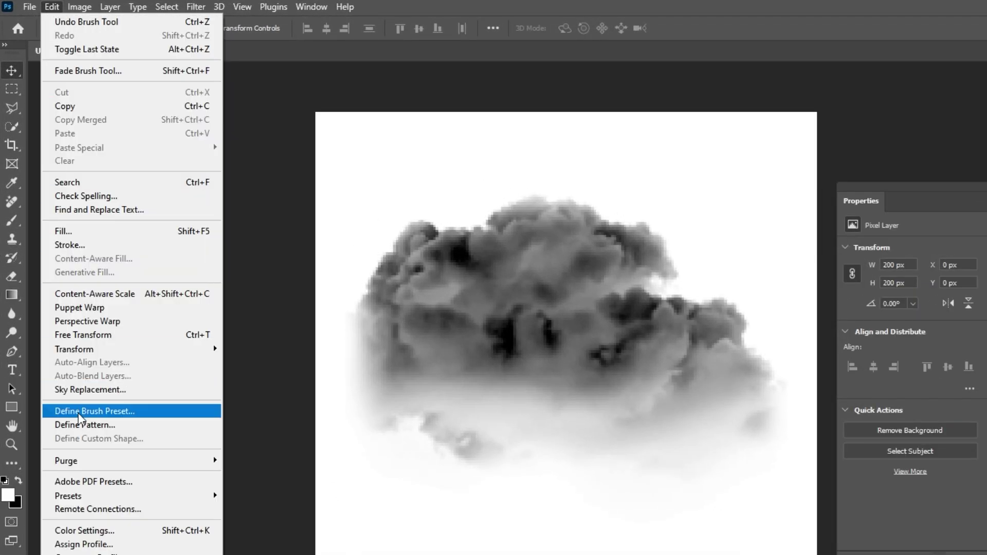
left_click(78, 413)
type("S")
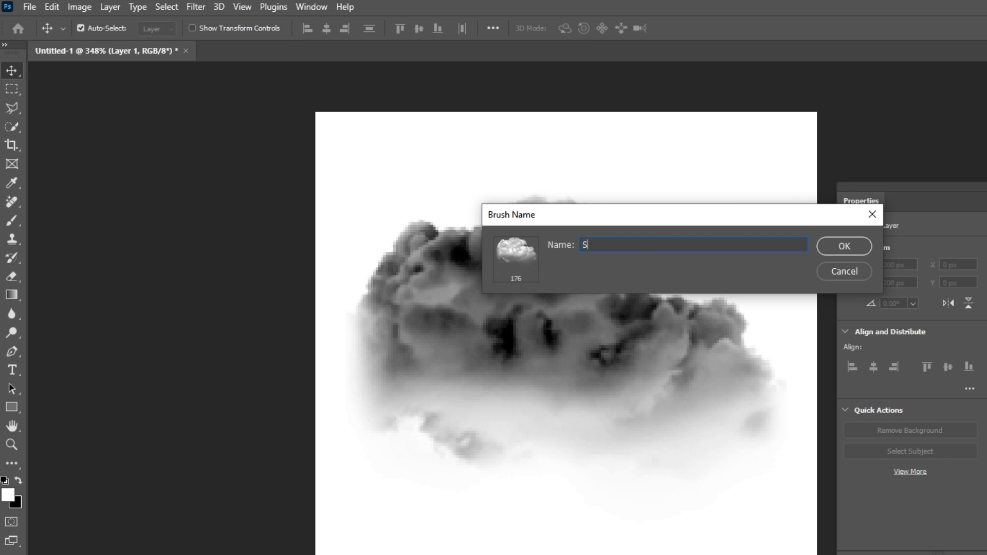
type("MOKE")
key("Return")
key("b")
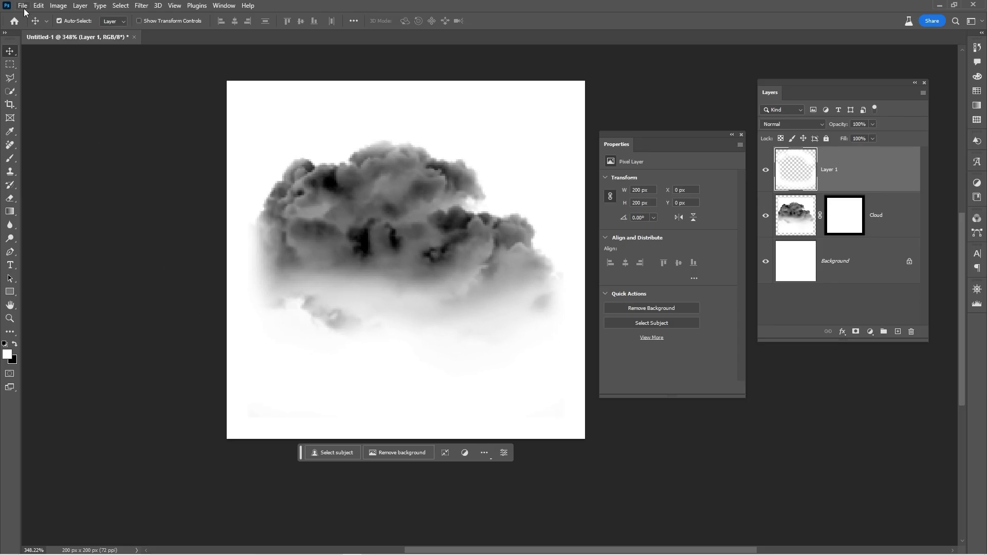
On the neon tunnel photo, select the SMOKE brush and add an empty Layer 1.
left_click(740, 136)
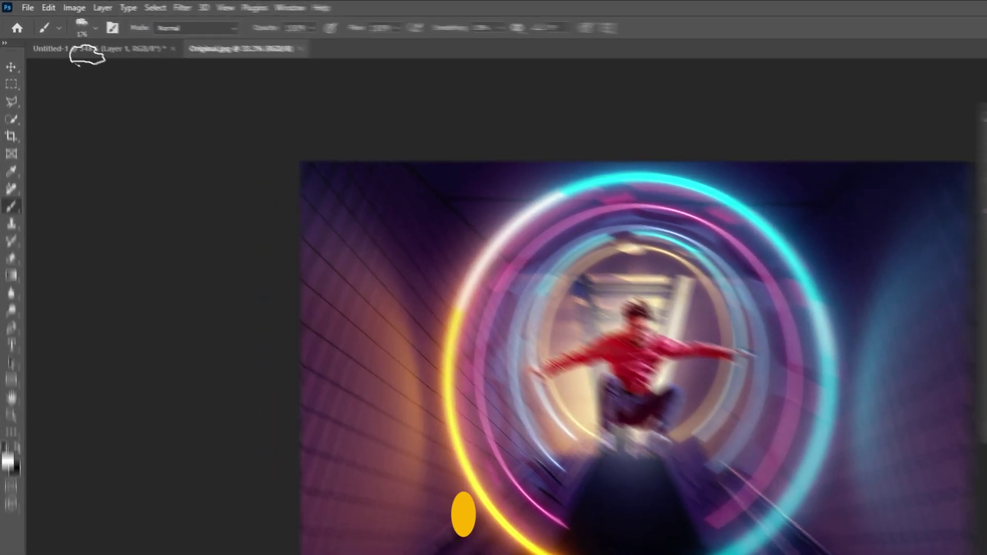
key("b")
left_click(73, 20)
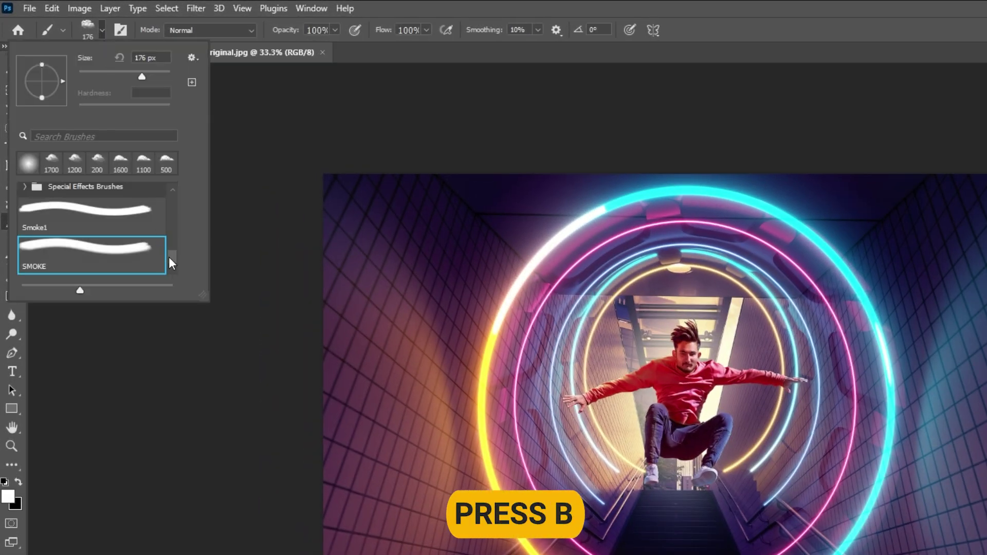
mouse_move(169, 257)
left_mouse_down()
mouse_move(166, 199)
mouse_move(169, 267)
left_mouse_up()
left_click(150, 262)
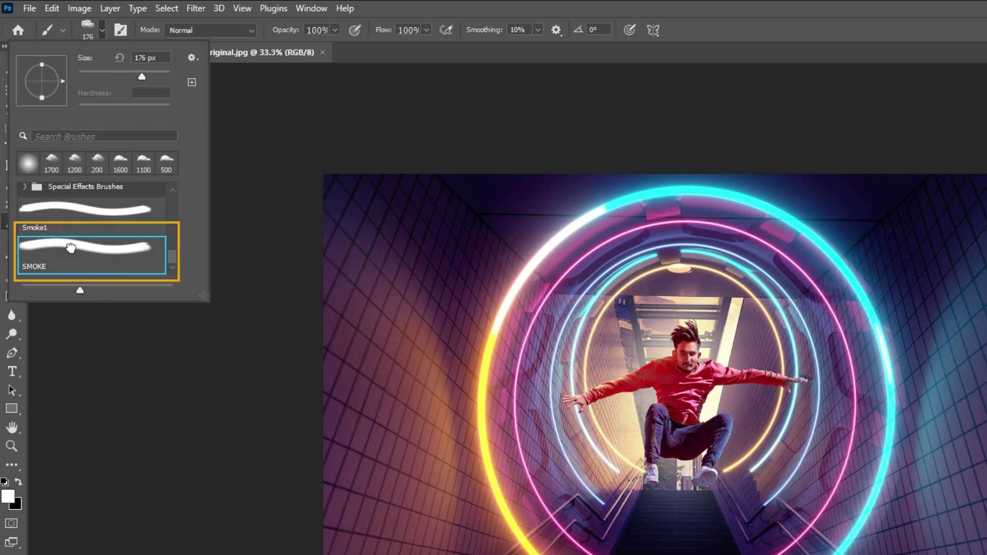
left_click(100, 27)
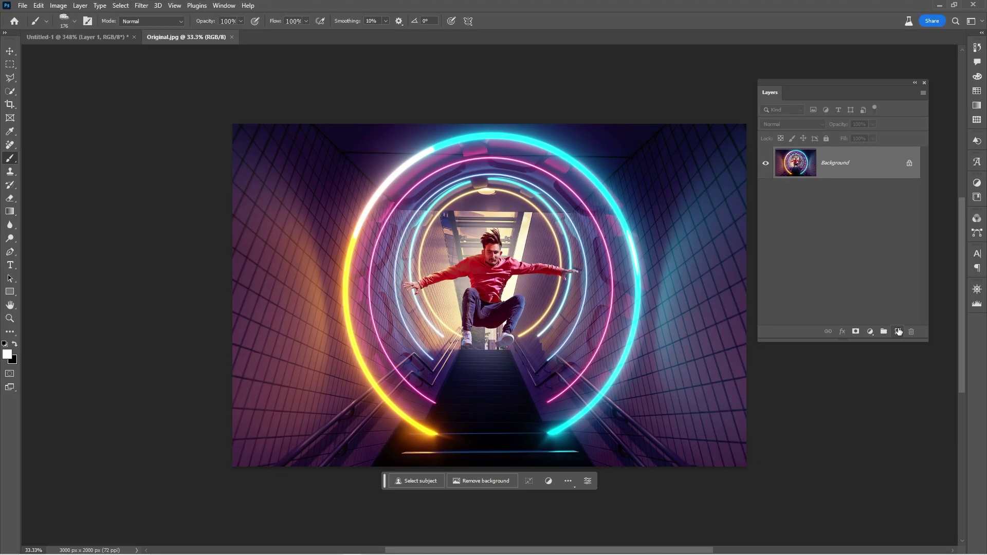
left_click(898, 331)
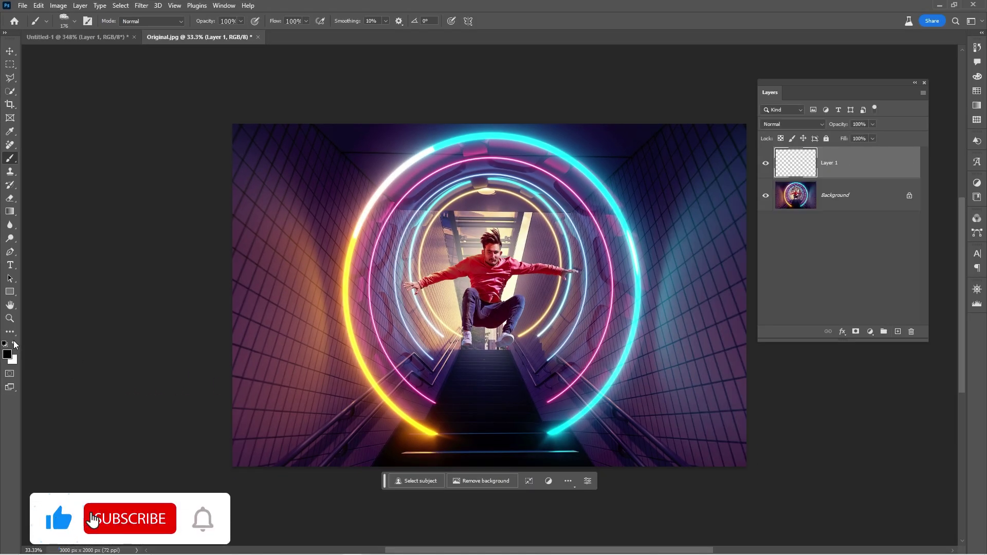
scroll(514, 397, "down", 1)
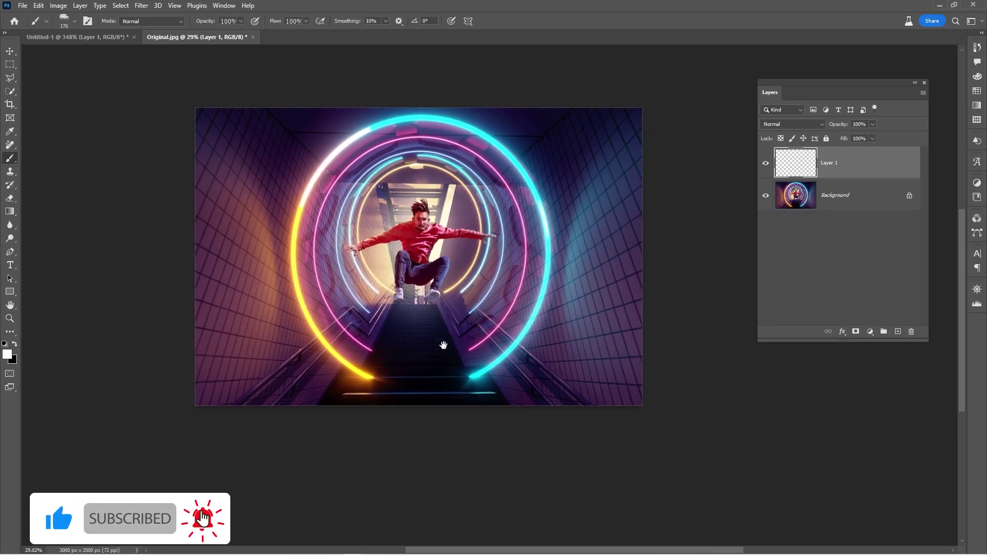
left_click_drag(318, 426, 454, 80)
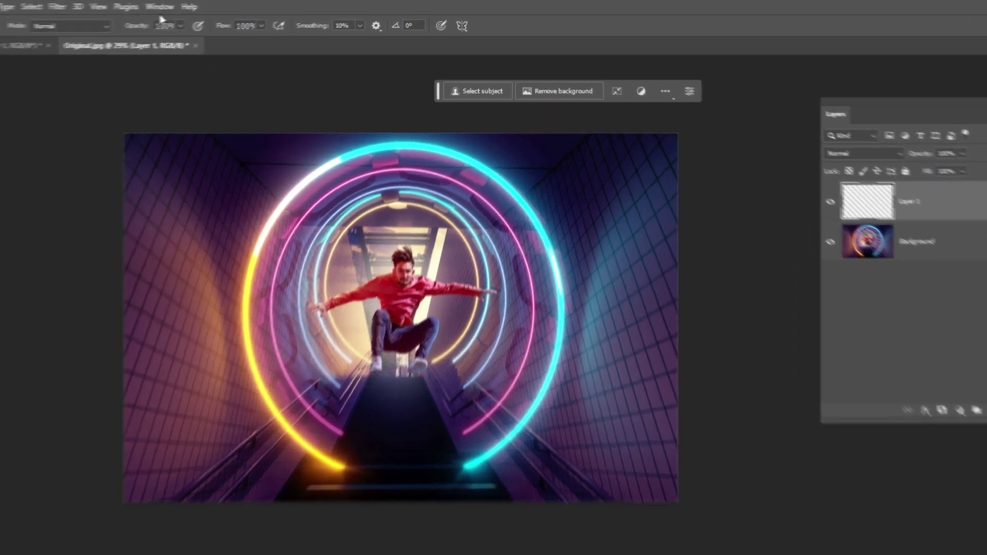
Enable Shape Dynamics in Brush Settings, setting Size Jitter and Angle Jitter to 100%.
left_click(224, 5)
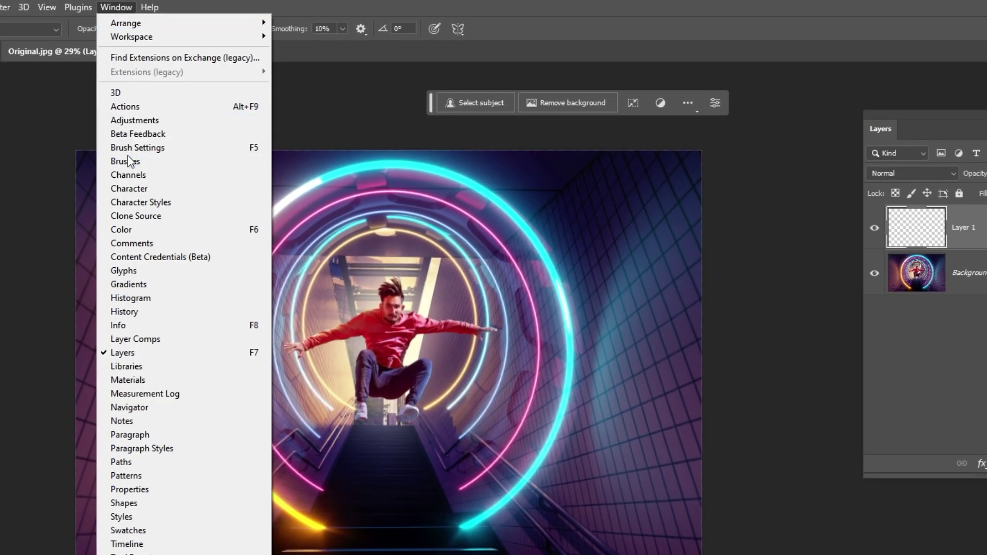
left_click(127, 161)
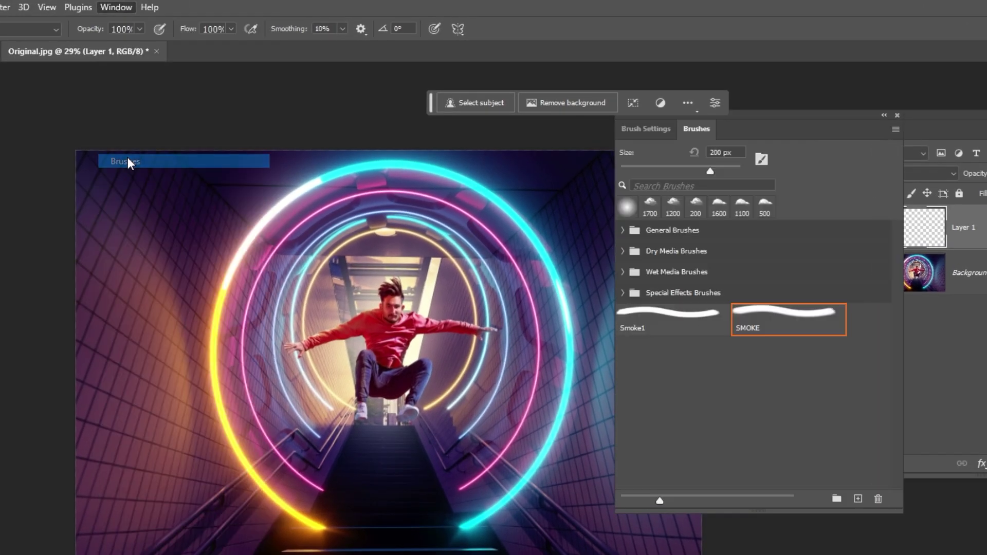
left_click(650, 128)
left_click(632, 191)
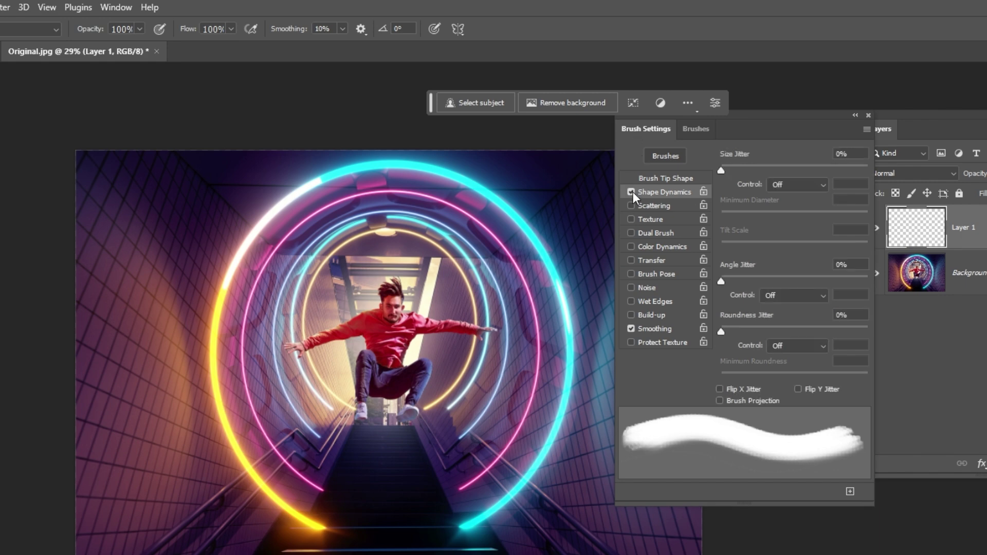
left_click_drag(720, 171, 891, 169)
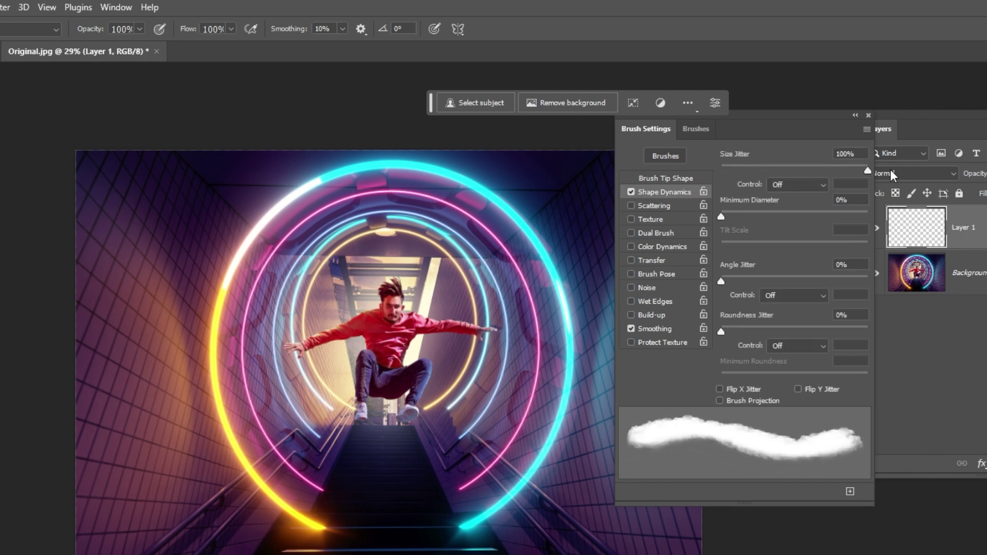
left_click_drag(719, 279, 884, 282)
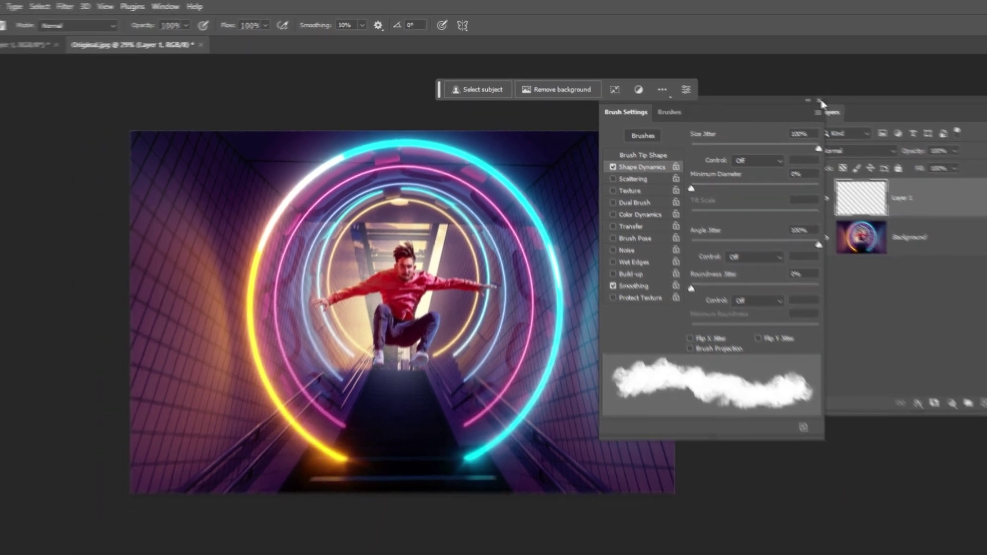
Close Brush Settings, then paint and undo a test smoke stroke along the bottom.
left_click(857, 112)
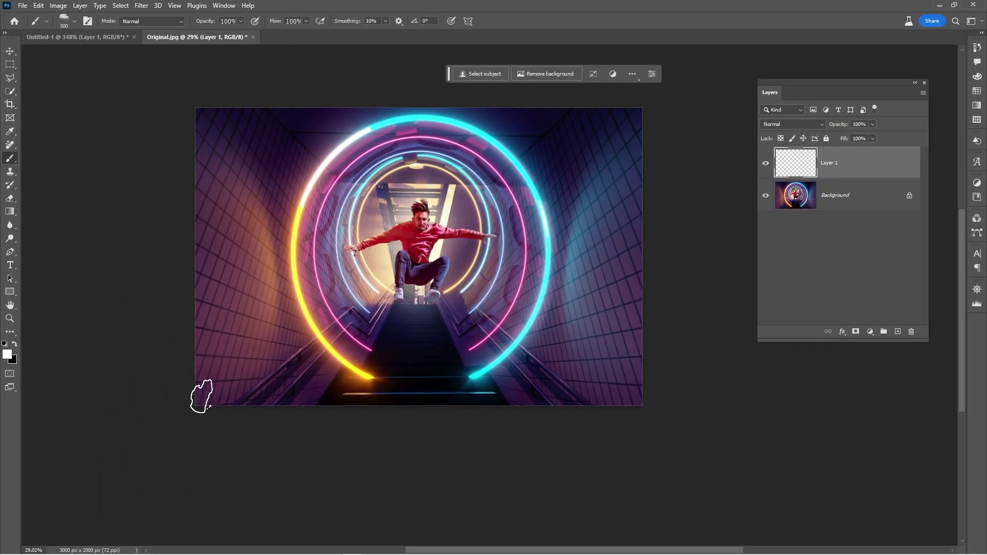
mouse_move(192, 390)
left_mouse_down()
mouse_move(249, 414)
mouse_move(337, 409)
mouse_move(352, 393)
mouse_move(598, 382)
mouse_move(606, 391)
left_mouse_up()
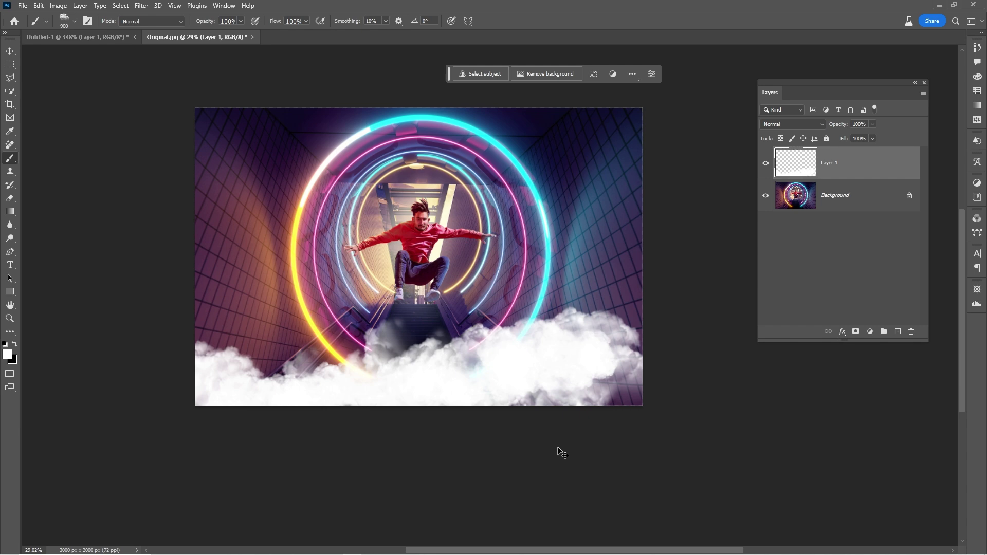
key("ctrl+z")
key("ctrl+z")
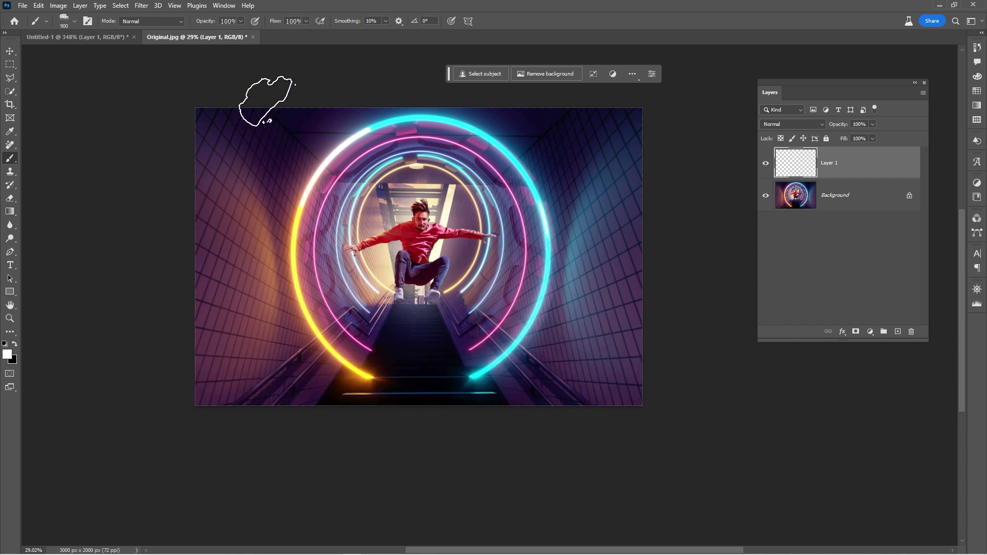
Set brush Opacity to 43% and Flow to 56%, and enlarge the brush to 1500.
left_click_drag(225, 35, 221, 36)
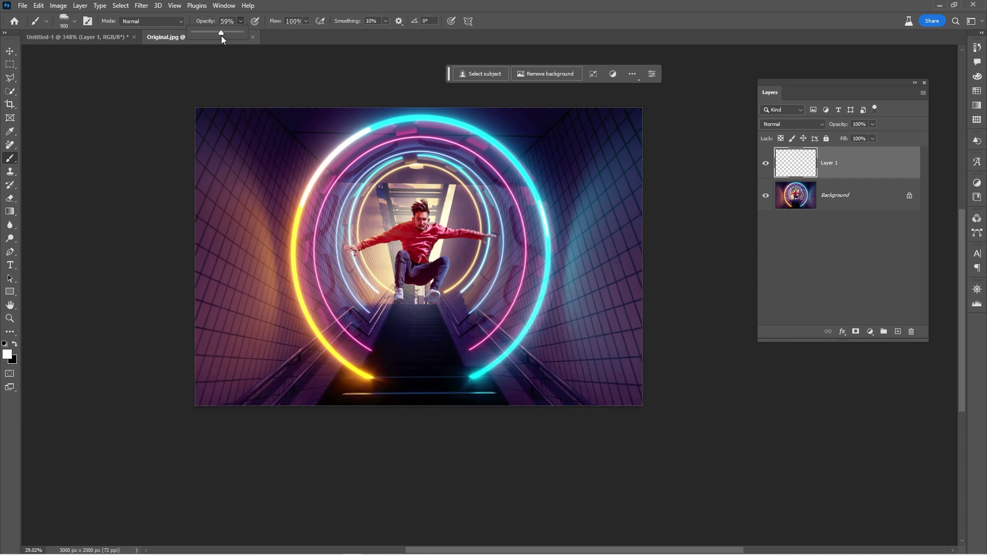
left_click(306, 20)
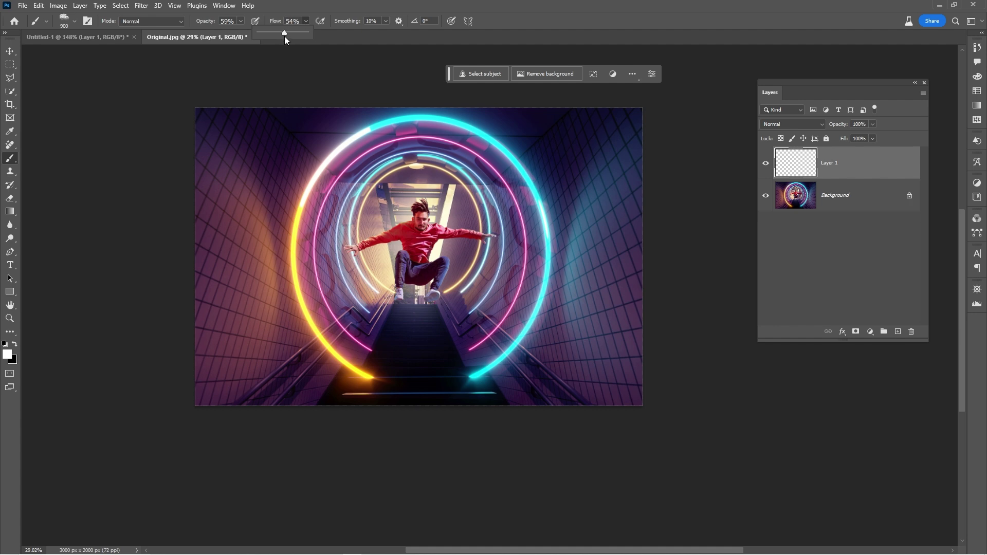
left_click_drag(285, 36, 287, 36)
left_click(242, 21)
key("bracketright")
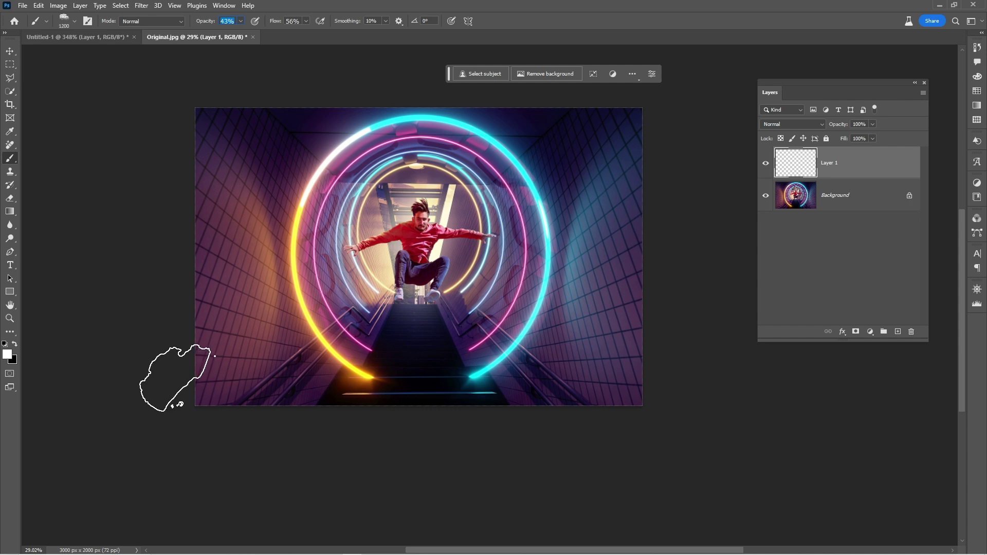
key("bracketright")
key("bracketright")
key("bracketright")
key("bracketright")
key("bracketright")
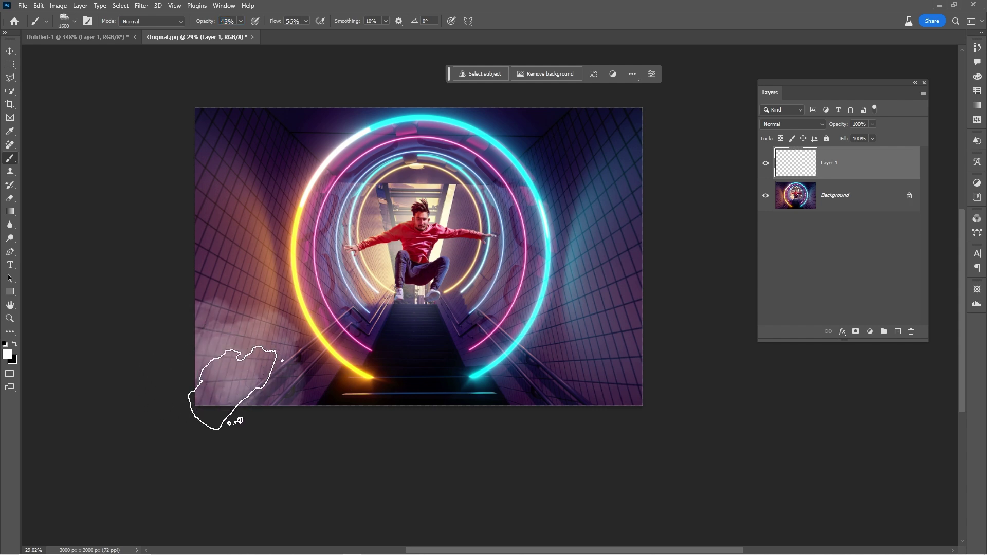
Dab and stroke soft white smoke over the lower-centre stairs and right wall.
left_click(401, 362)
left_click(348, 370)
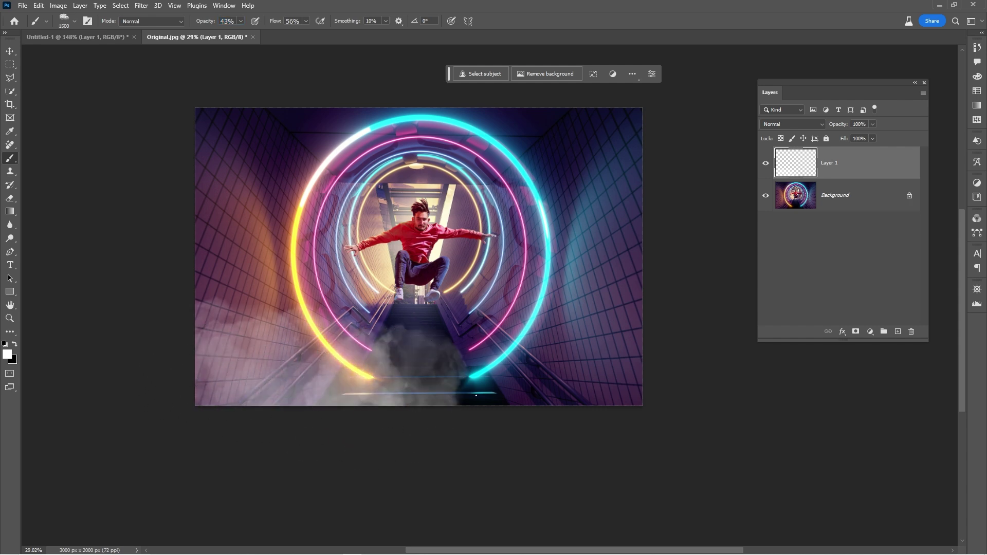
left_click(525, 333)
left_click(617, 322)
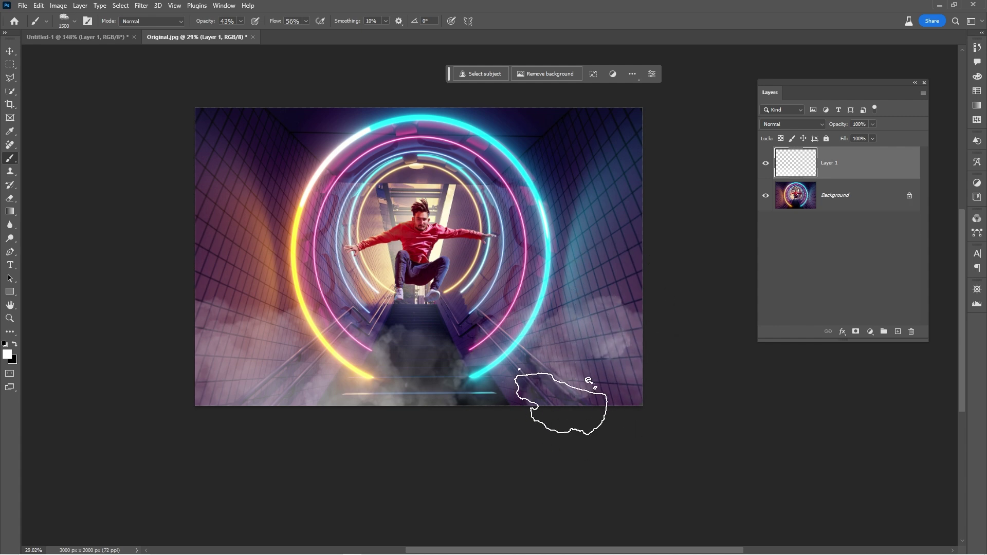
left_click(532, 343)
left_click(606, 304)
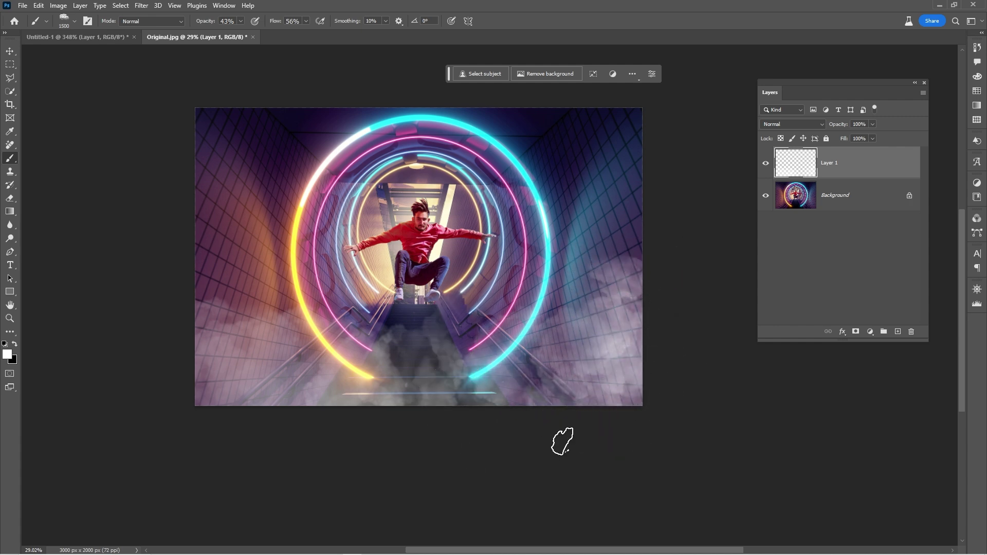
mouse_move(421, 411)
left_mouse_down()
mouse_move(221, 347)
mouse_move(291, 397)
mouse_move(518, 348)
mouse_move(682, 280)
left_mouse_up()
left_click_drag(548, 370, 640, 285)
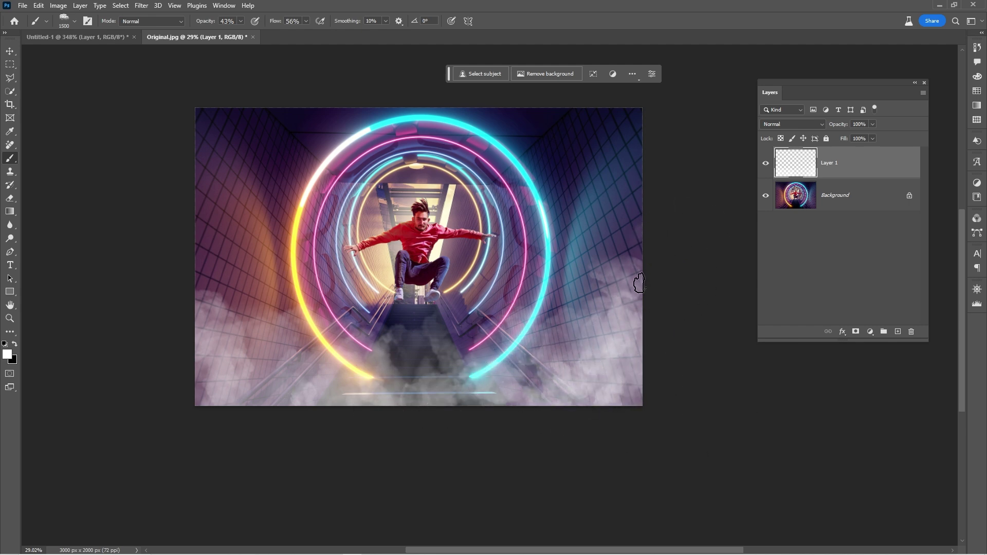
Add a Photo Filter adjustment layer and change its colour from orange to blue.
key("v")
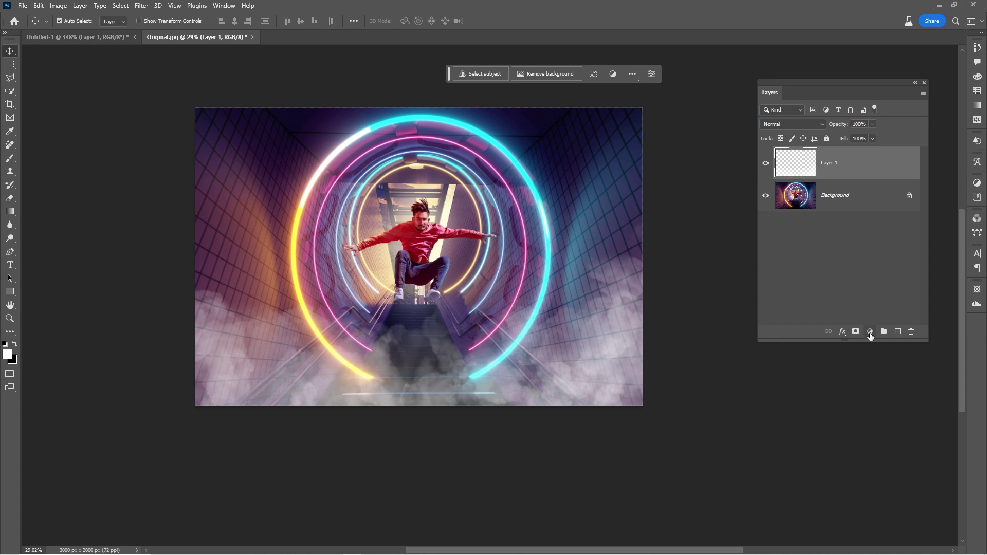
left_click(870, 332)
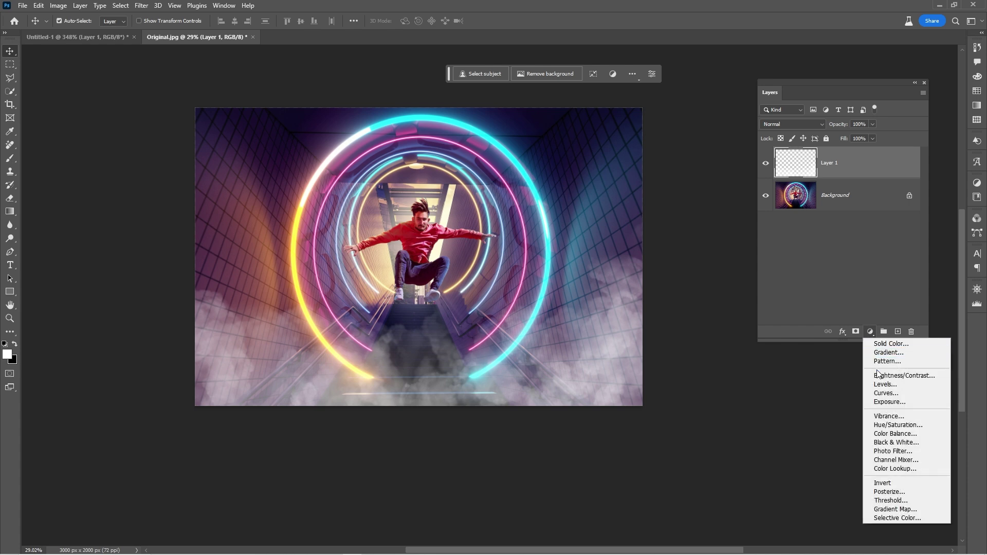
left_click(886, 452)
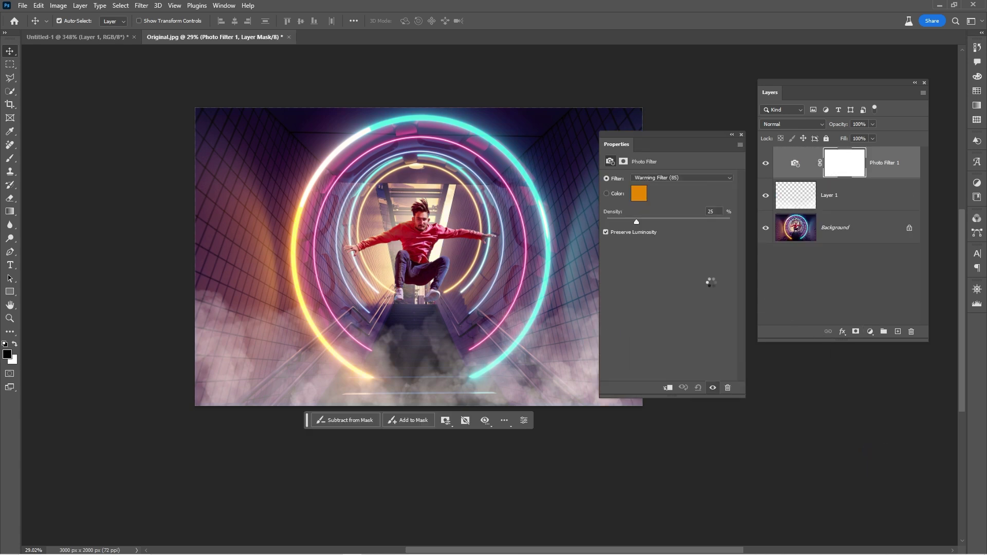
left_click(638, 193)
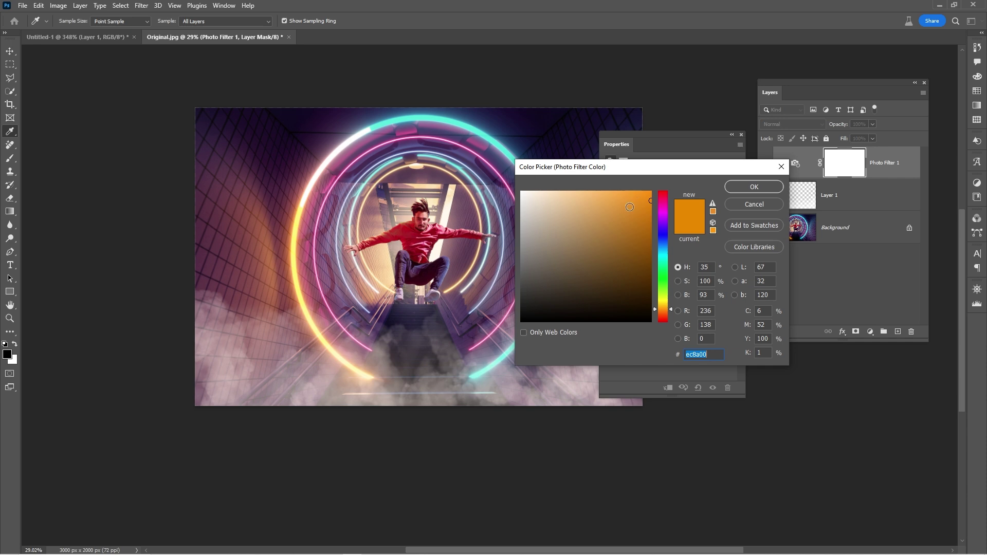
left_click_drag(670, 311, 669, 238)
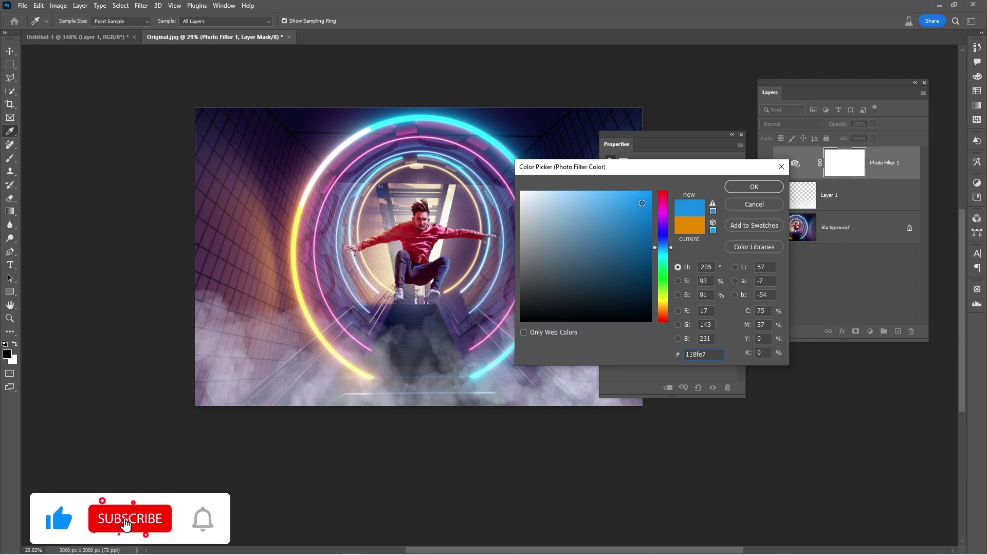
left_click(768, 187)
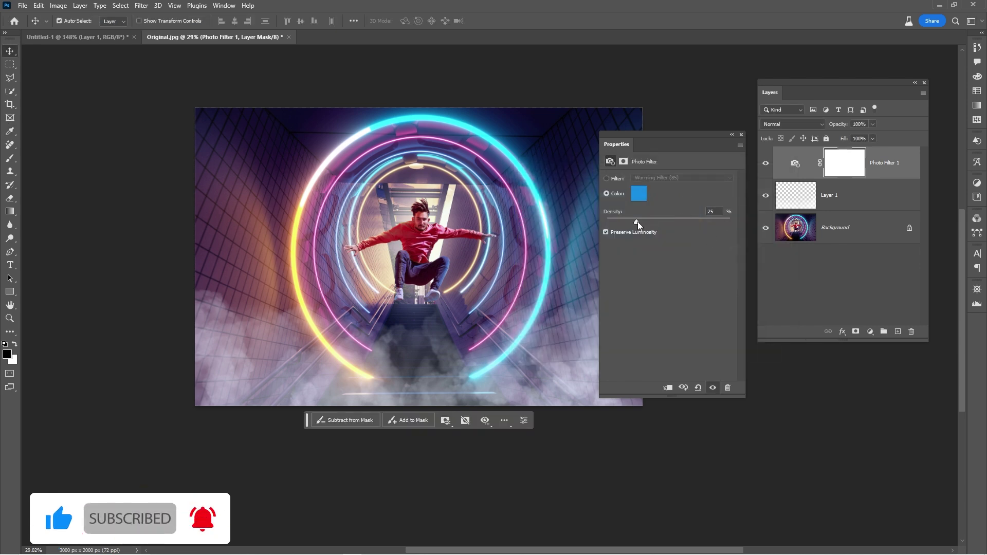
Raise Photo Filter density to 70, compare with smoke hidden, and set layer opacity to 72%.
left_click_drag(663, 223, 679, 221)
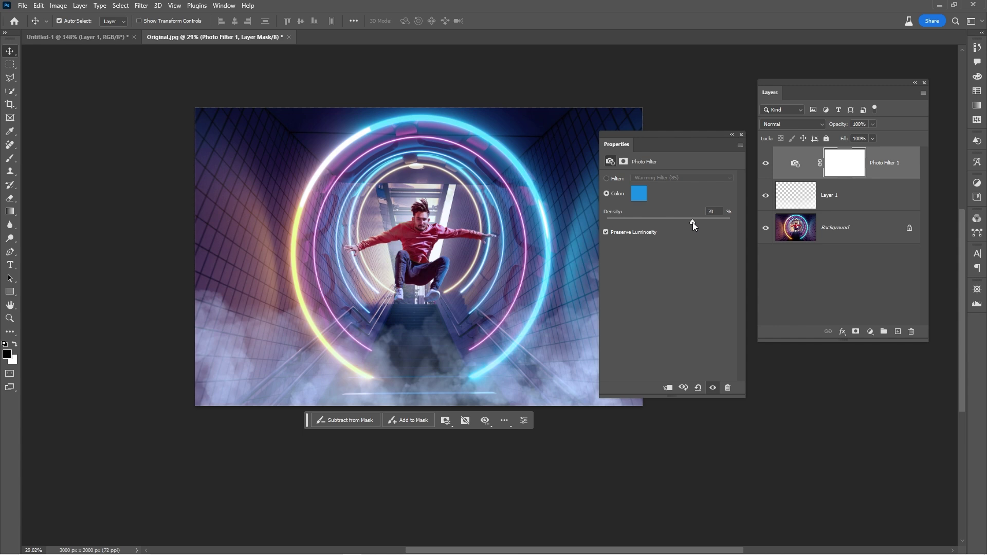
left_click(739, 136)
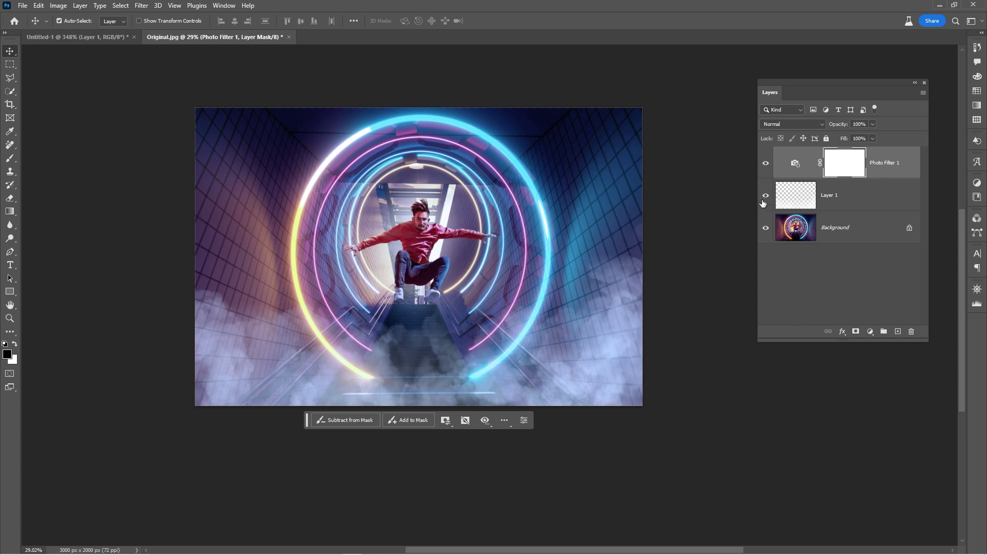
left_click(766, 227, "alt")
left_click(874, 123)
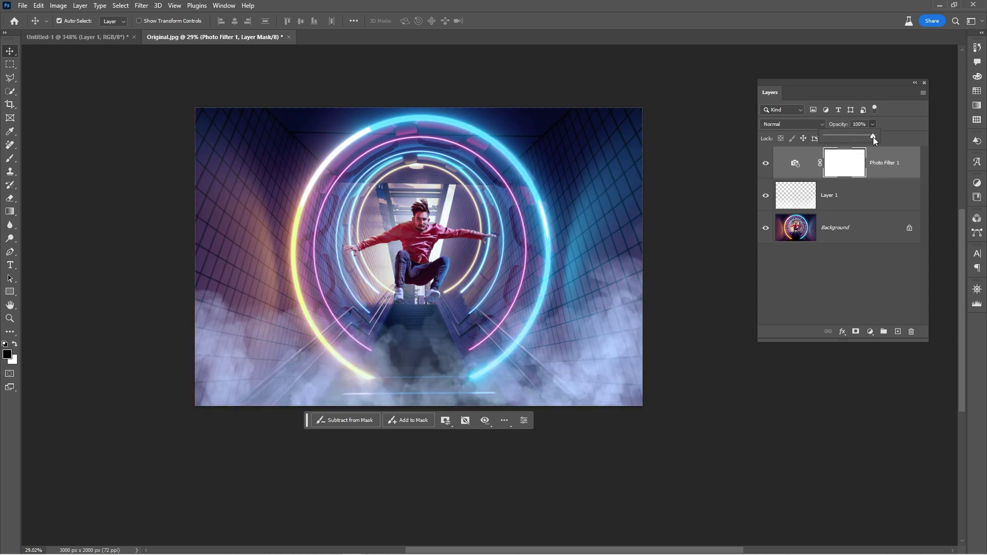